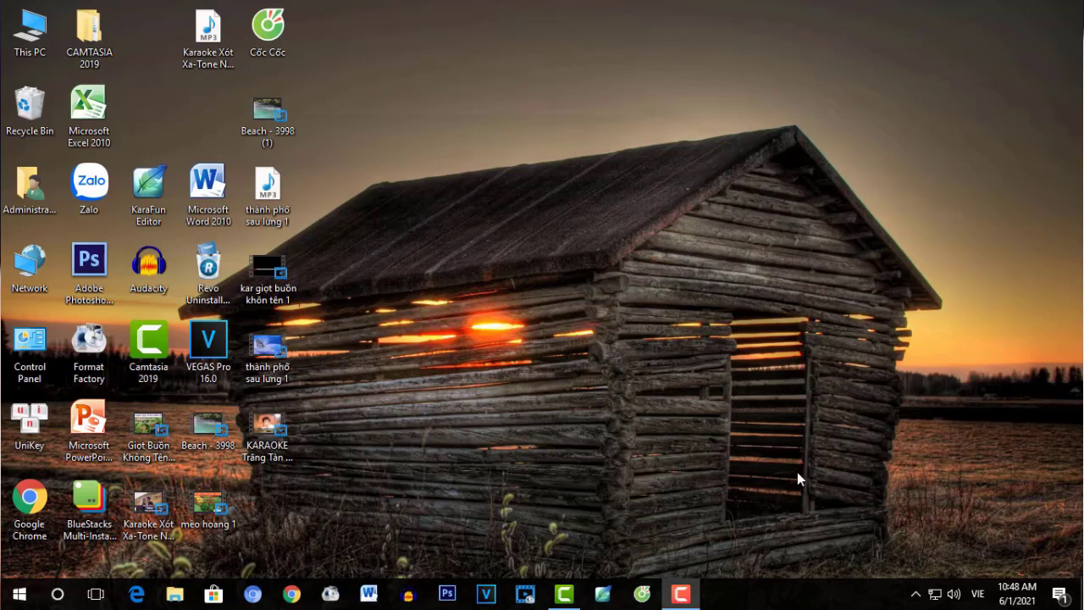
Launch Photoshop CS6 from its taskbar icon
click(449, 596)
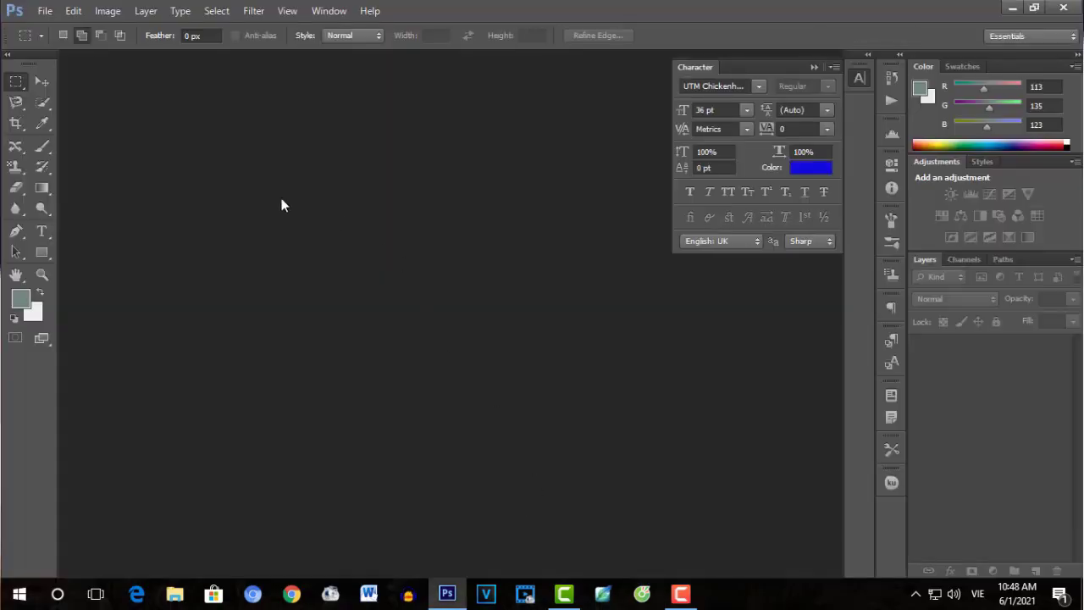
Create Untitled-1 at 900 × 603 pixels, 150 ppi, with transparent background contents
click(44, 11)
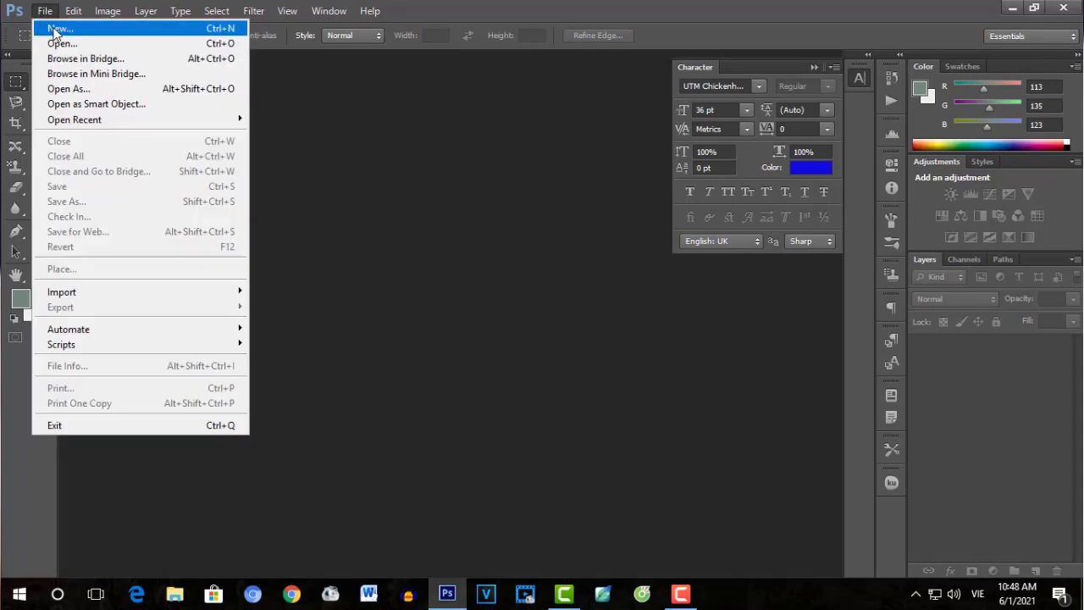
click(54, 30)
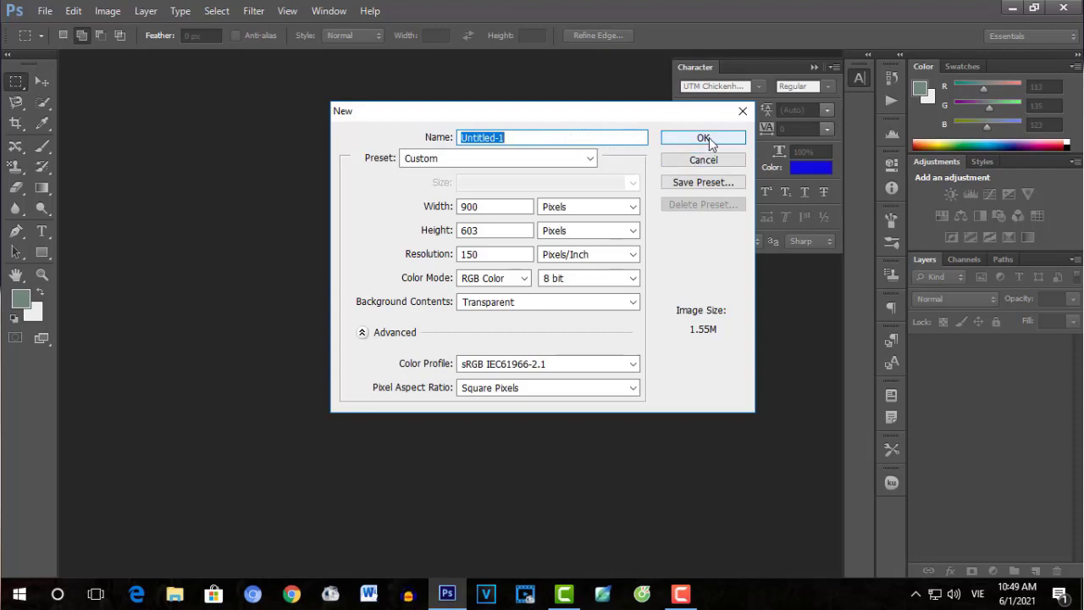
click(710, 140)
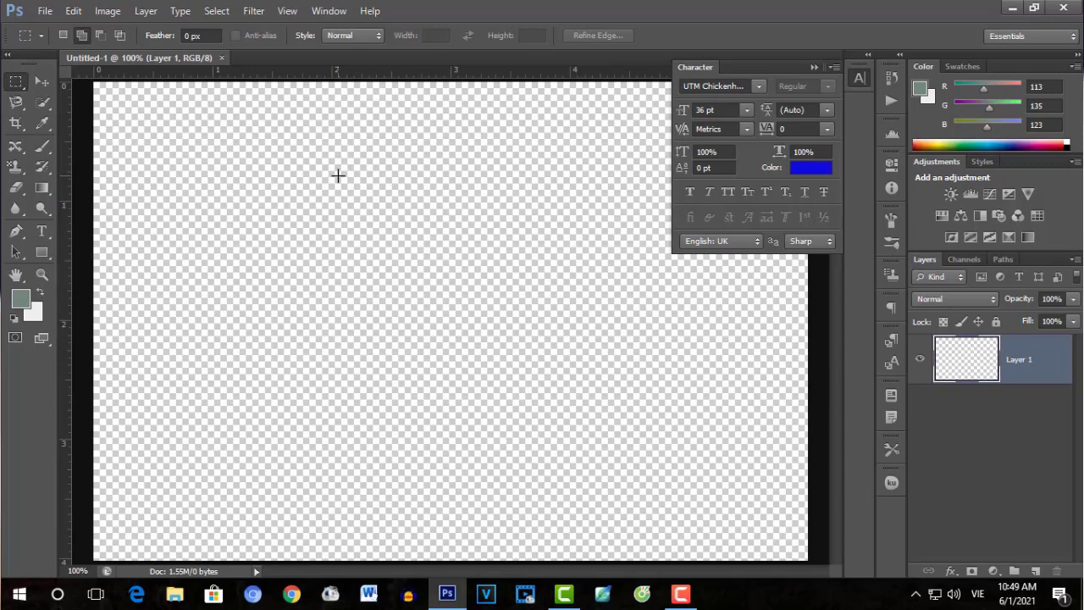
Zoom out to fit the whole canvas and select the Type tool
key(ctrl+minus)
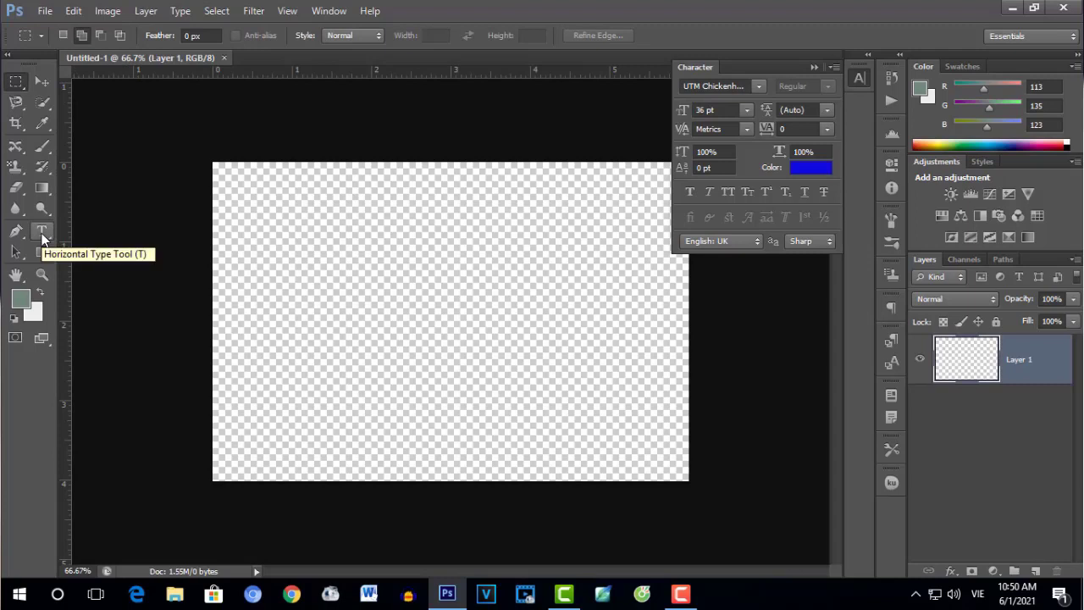
click(41, 237)
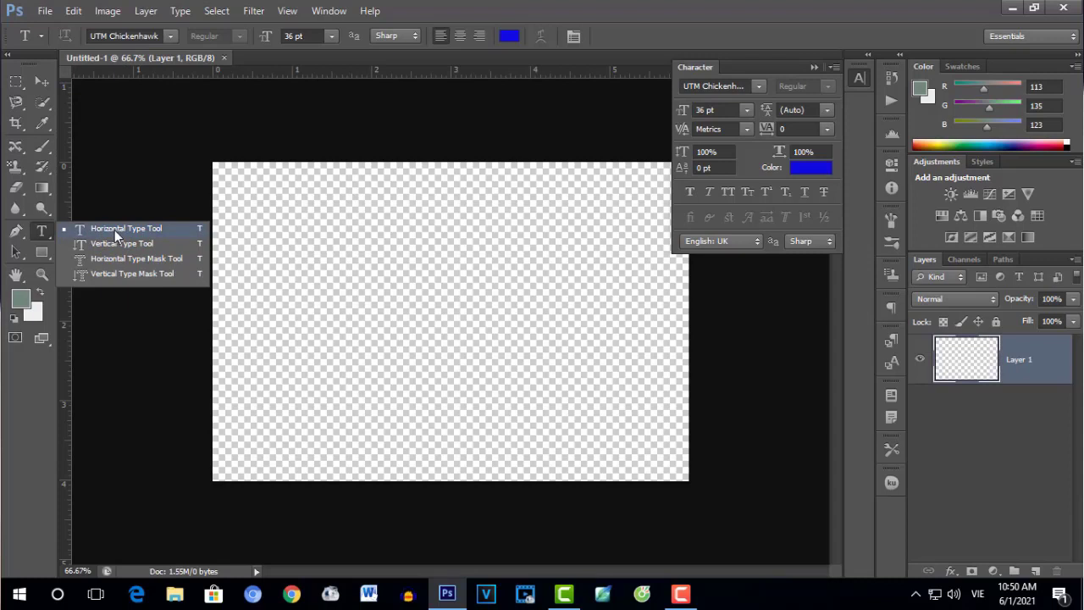
Type 'Karaoke' with the Horizontal Type Tool near the canvas's top-left
click(114, 229)
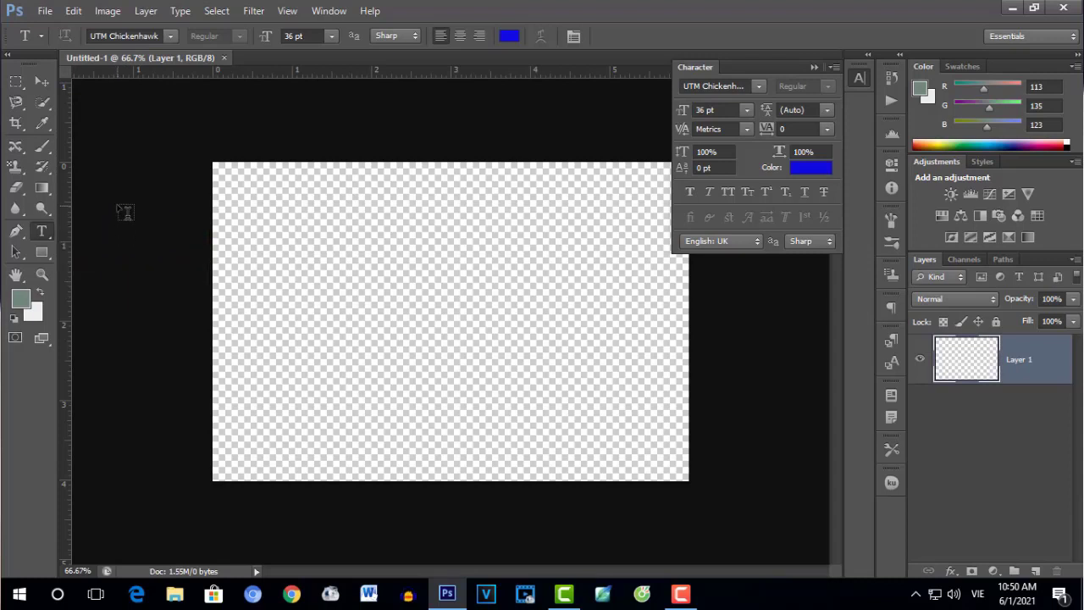
click(249, 216)
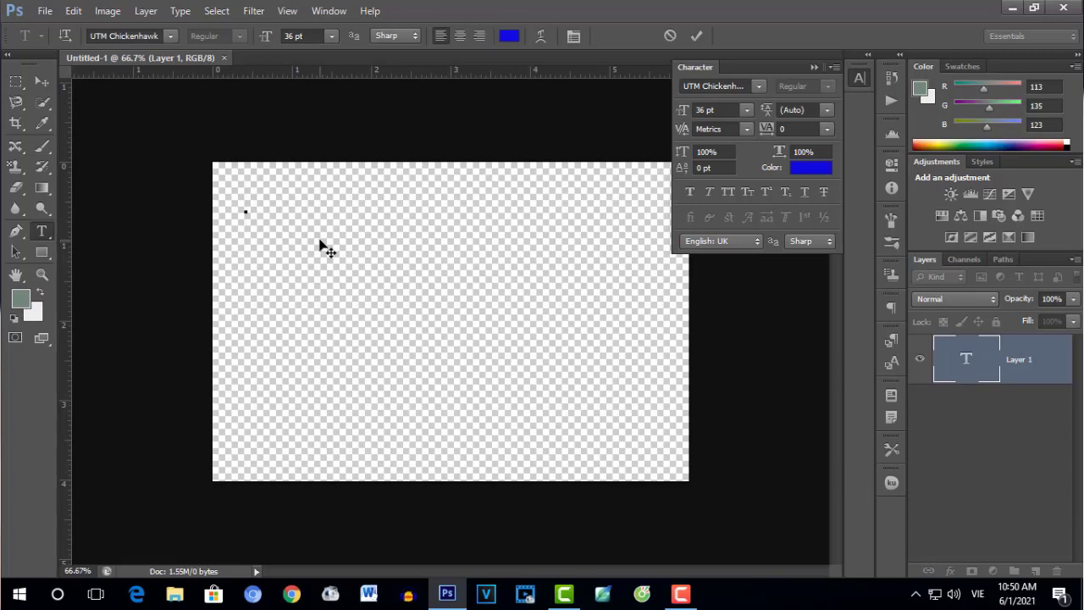
text(Ka)
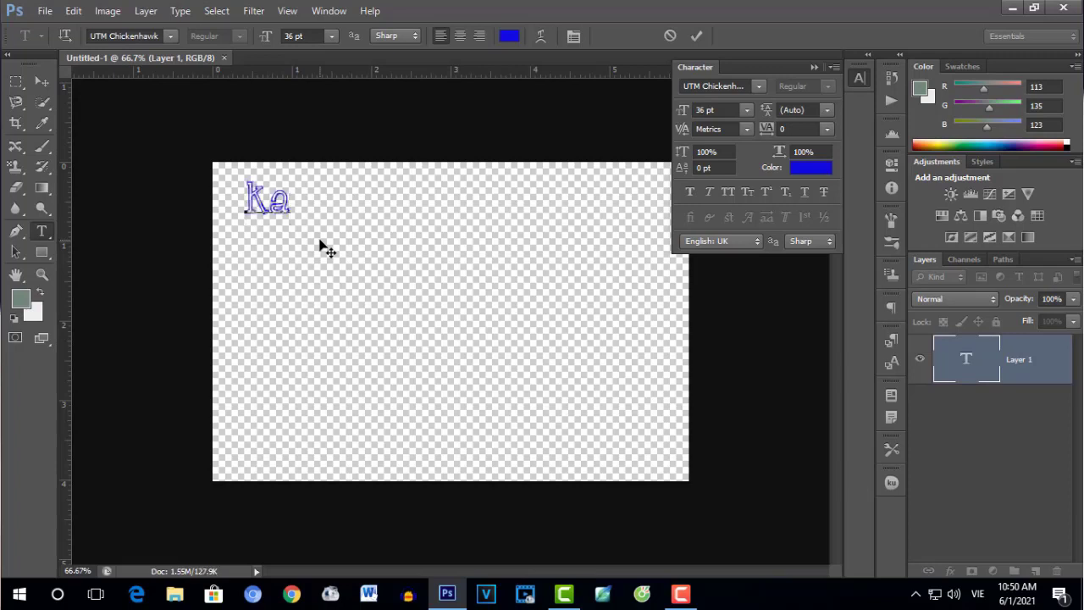
text(rao)
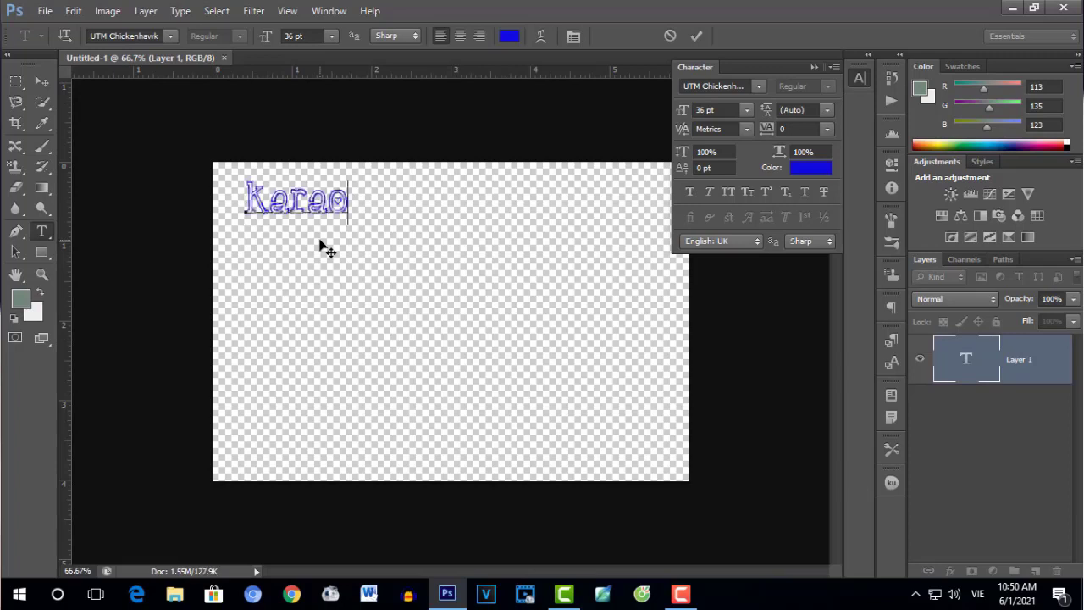
text(ke)
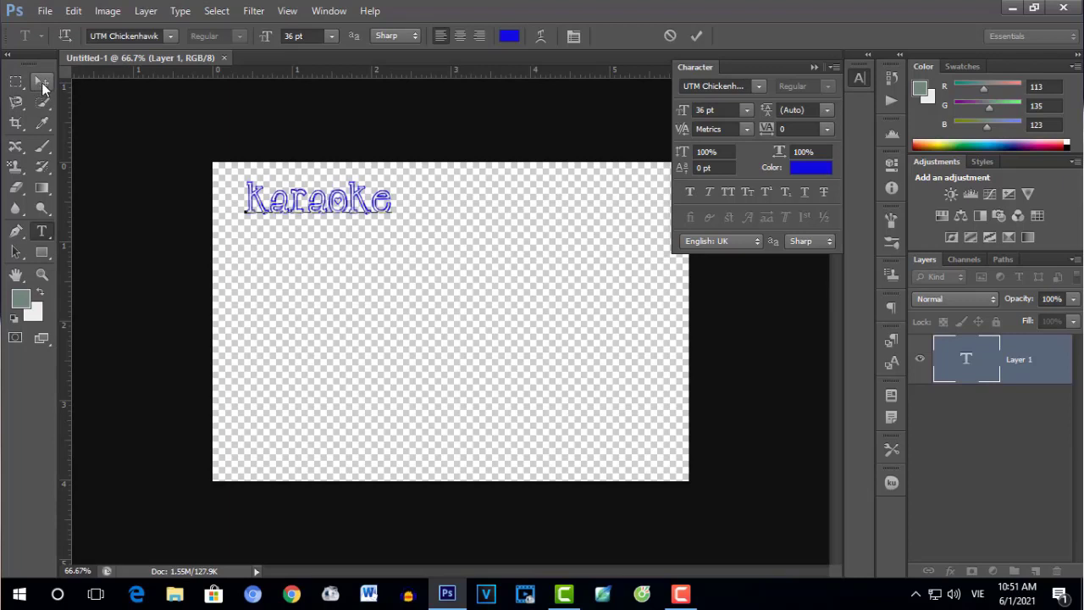
Commit the Karaoke text with the Move tool and nudge it right and down
click(41, 83)
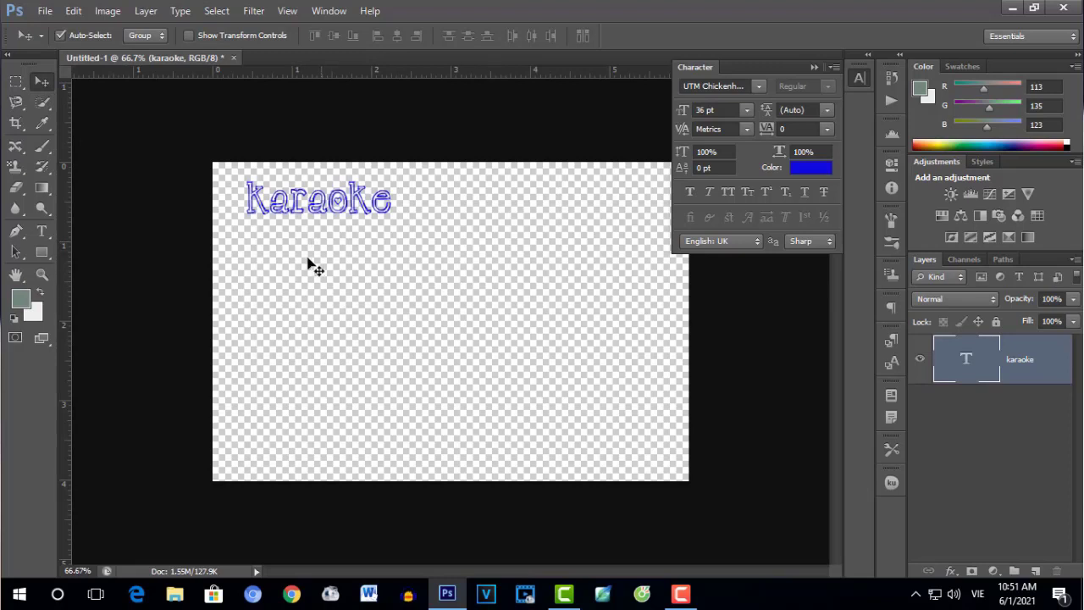
mouse_move(310, 208)
mouse_down()
mouse_move(327, 247)
mouse_move(319, 214)
mouse_move(328, 218)
mouse_move(321, 222)
mouse_up()
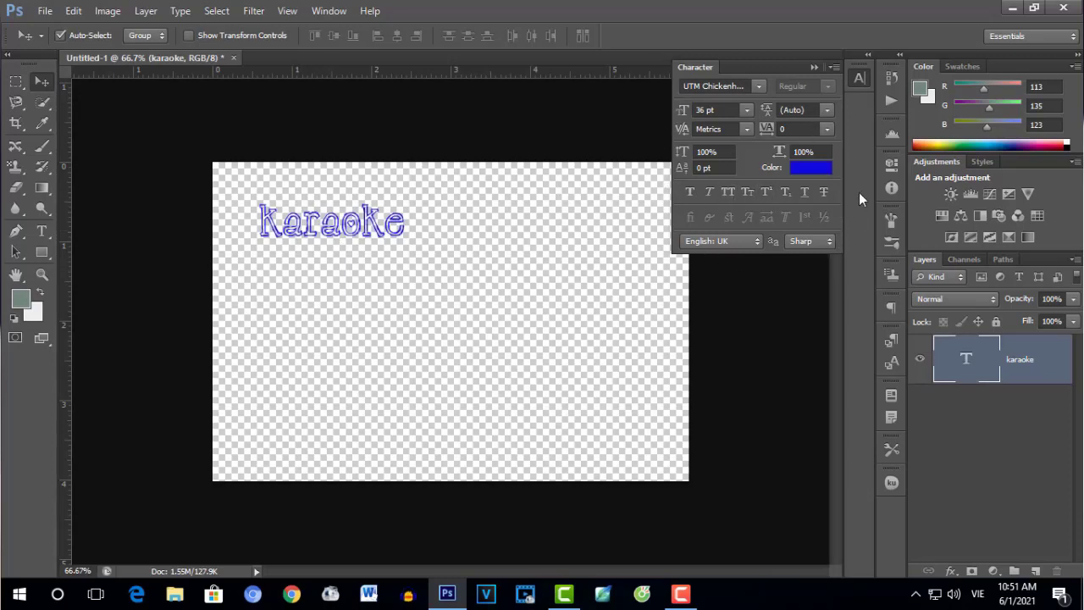
Recolour the Karaoke text yellow (e8d10b) through the Character panel colour picker
click(809, 168)
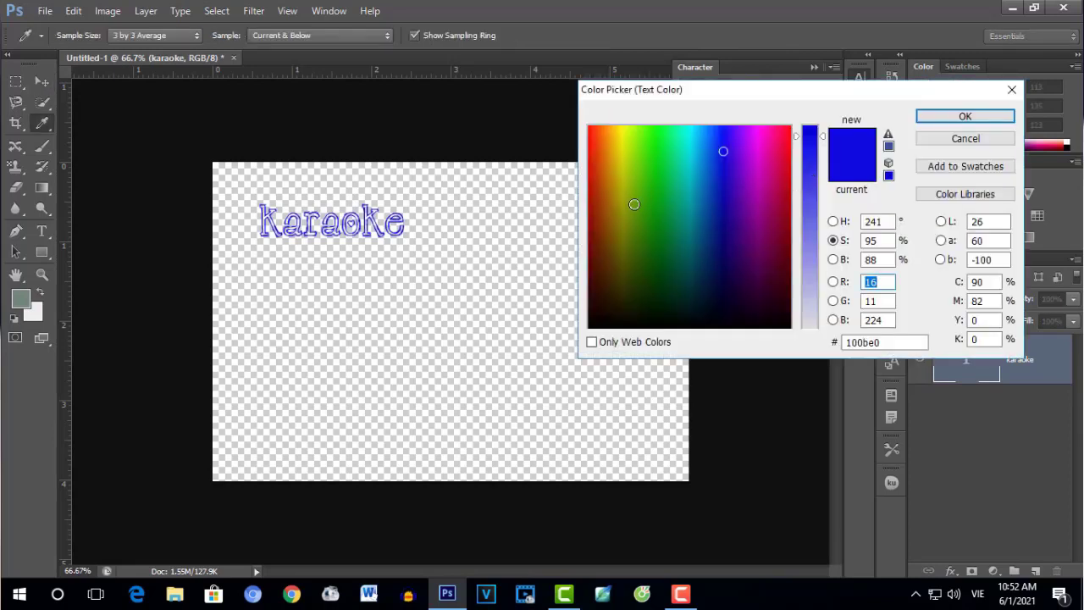
click(618, 144)
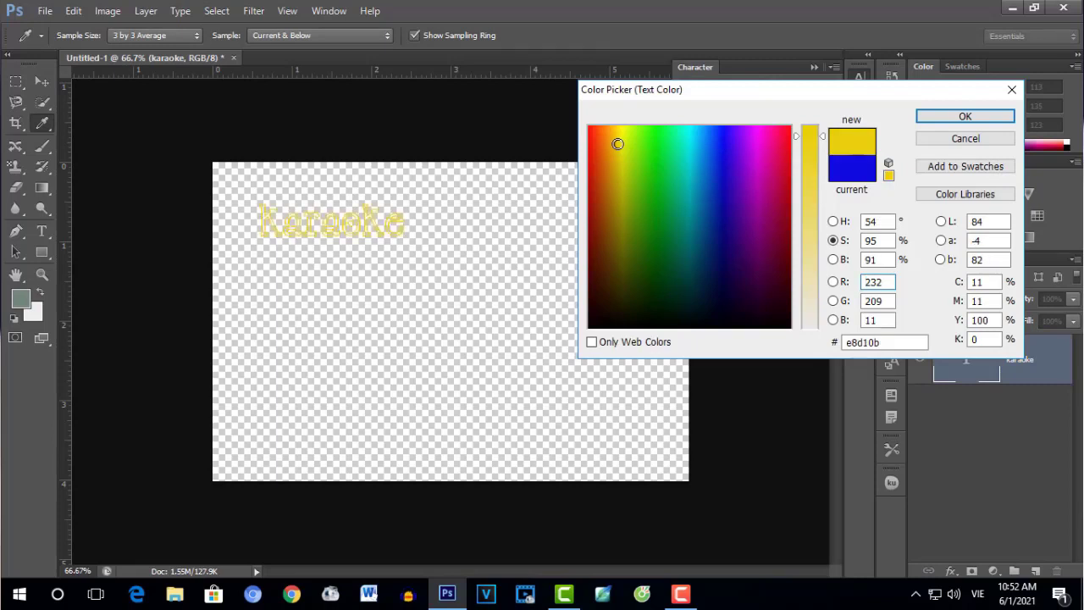
click(959, 115)
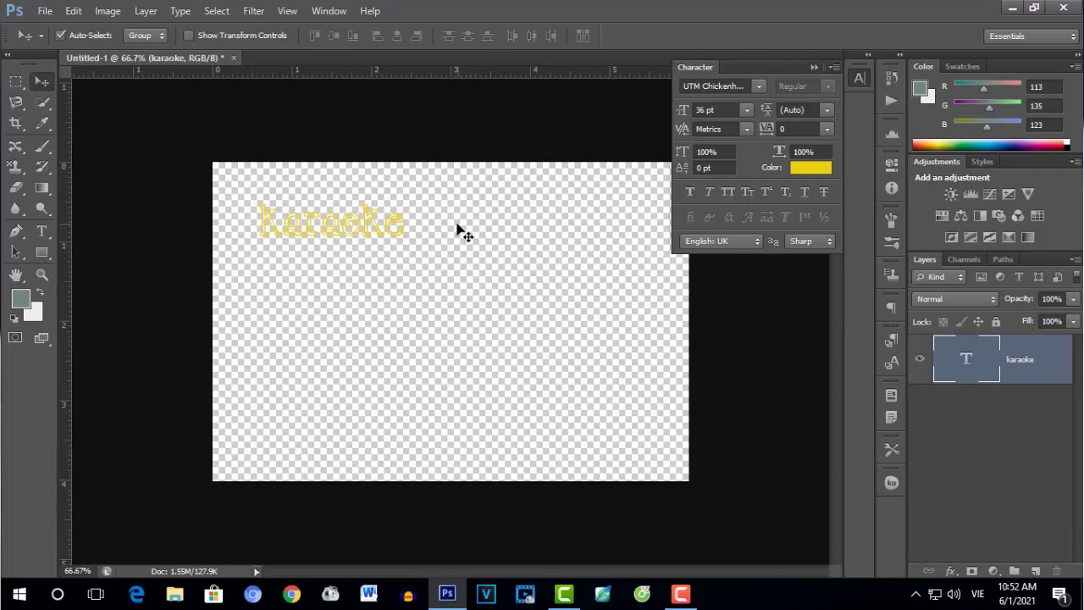
click(758, 85)
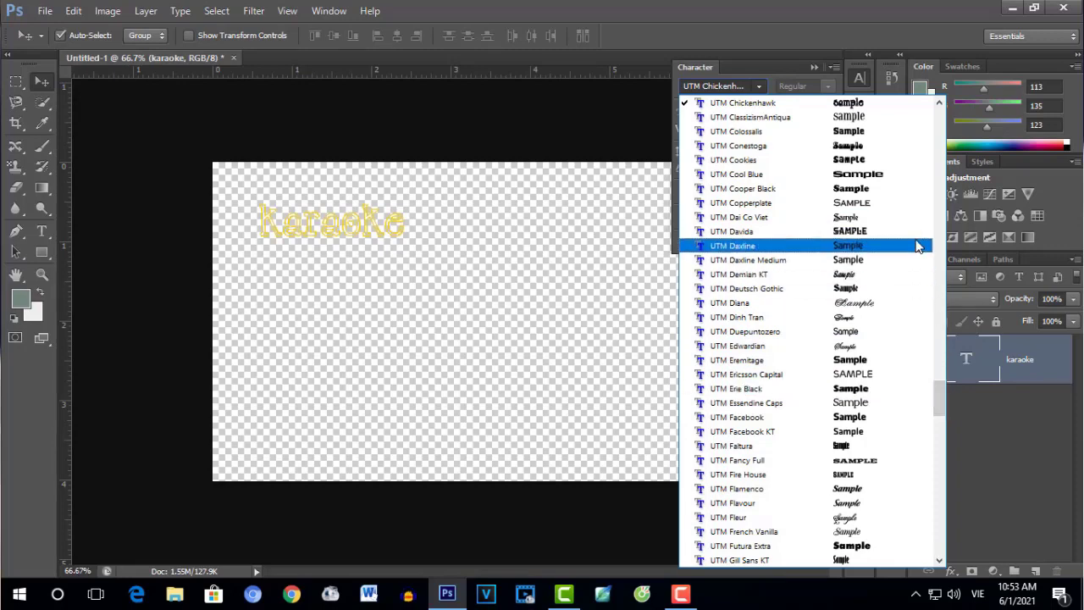
Switch the title to UTM Ericsson Capital at 48 pt so it reads KARAOKE
click(871, 375)
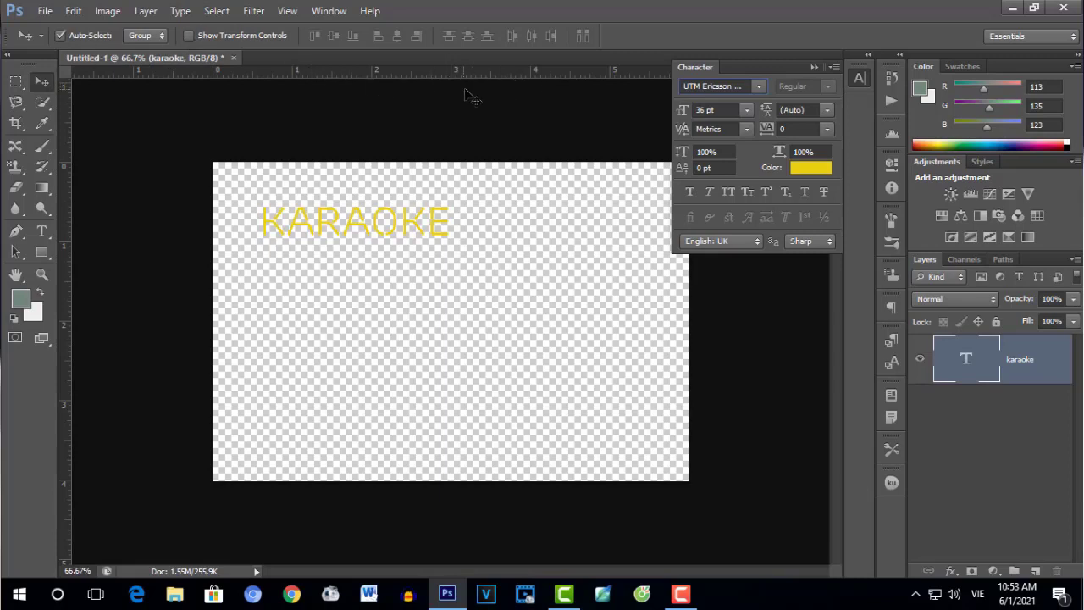
click(746, 111)
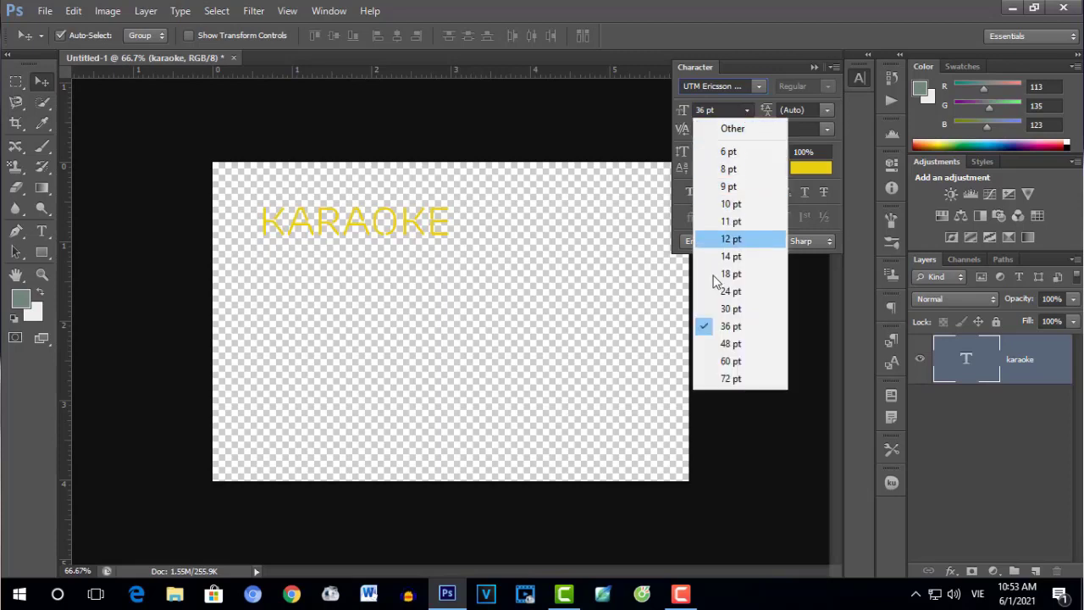
click(735, 344)
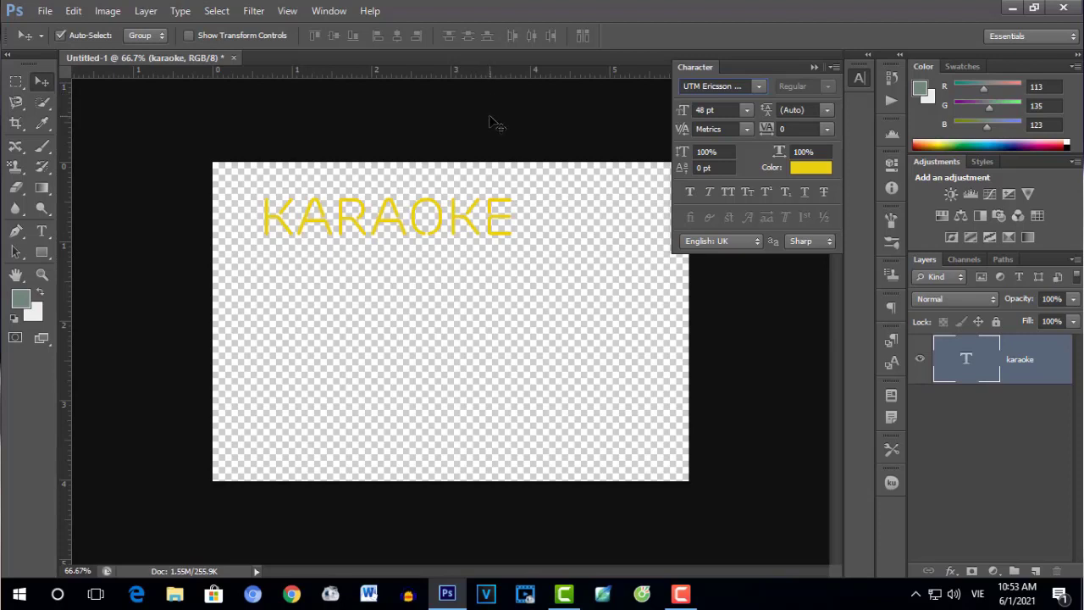
key(ctrl+t)
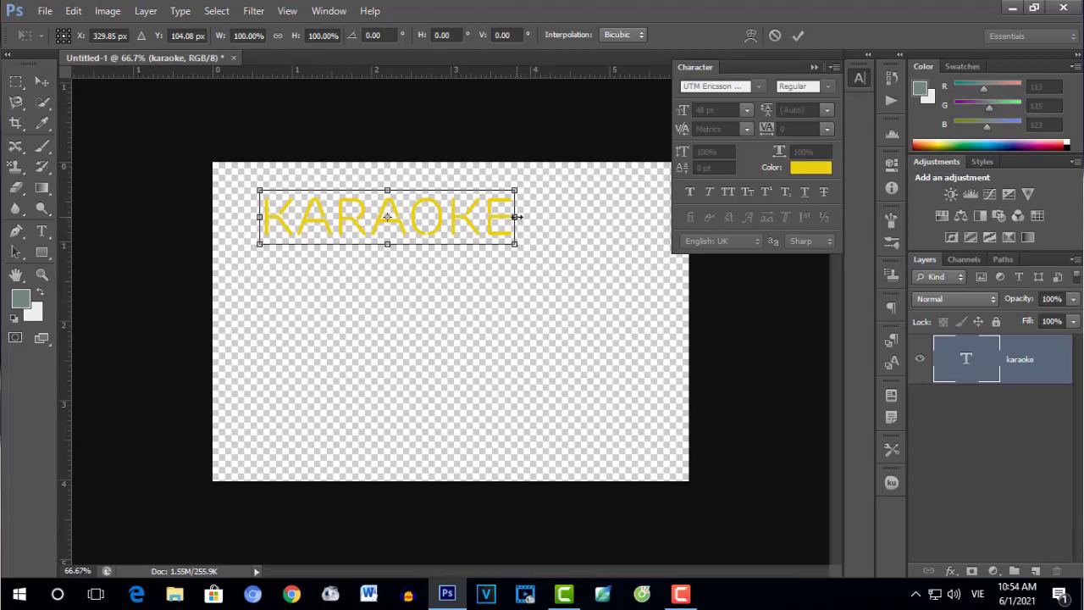
Stretch KARAOKE wider and taller, tilt it slightly, and commit the transform
drag(515, 216, 543, 218)
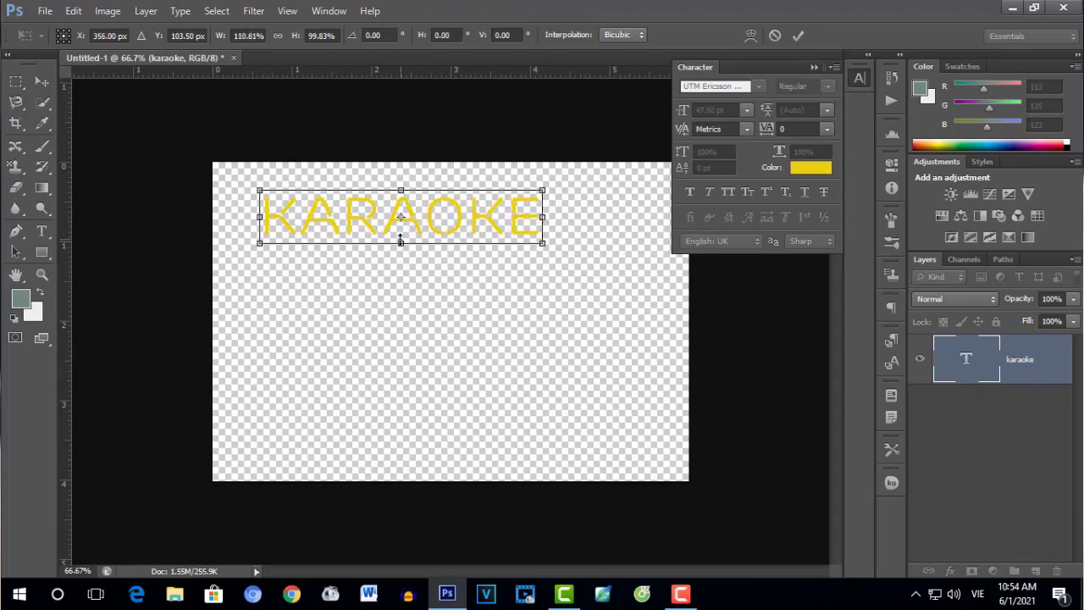
drag(401, 241, 401, 283)
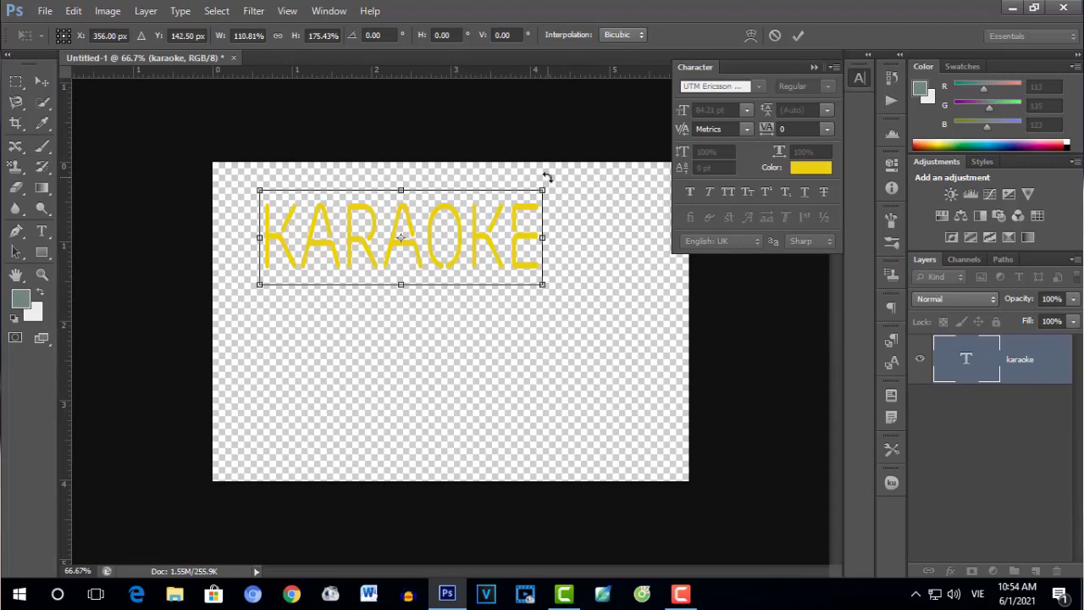
drag(548, 177, 552, 175)
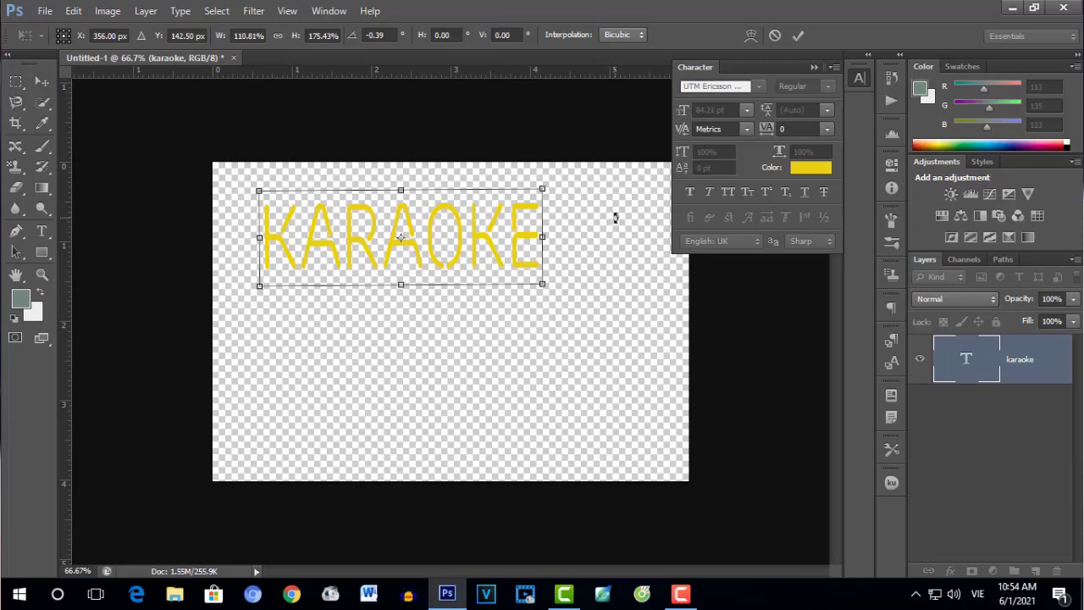
key(Return)
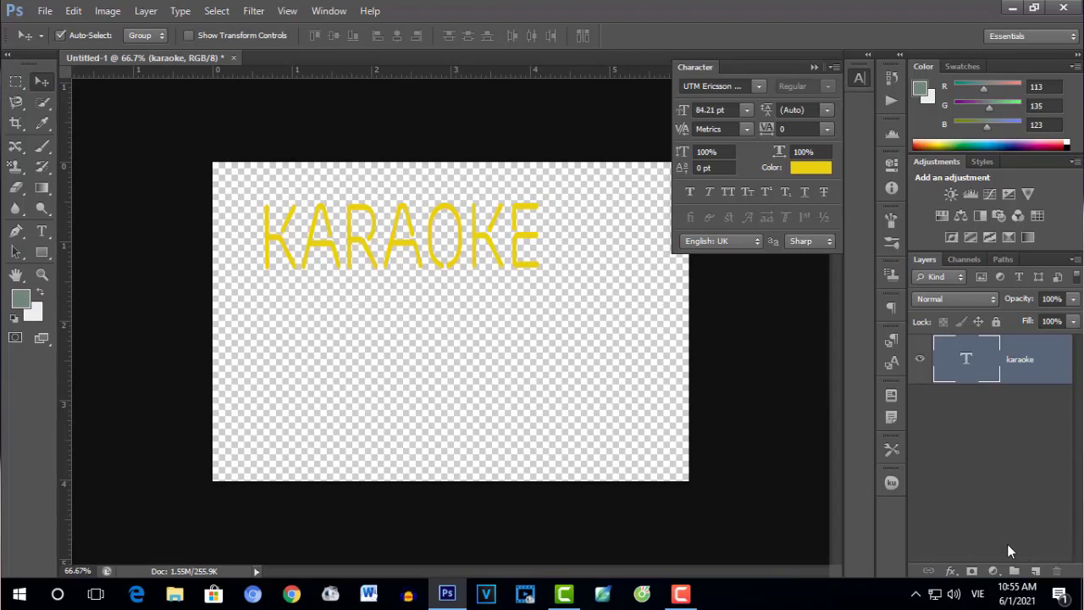
Add a Stroke layer style to the KARAOKE layer from the fx menu
click(951, 573)
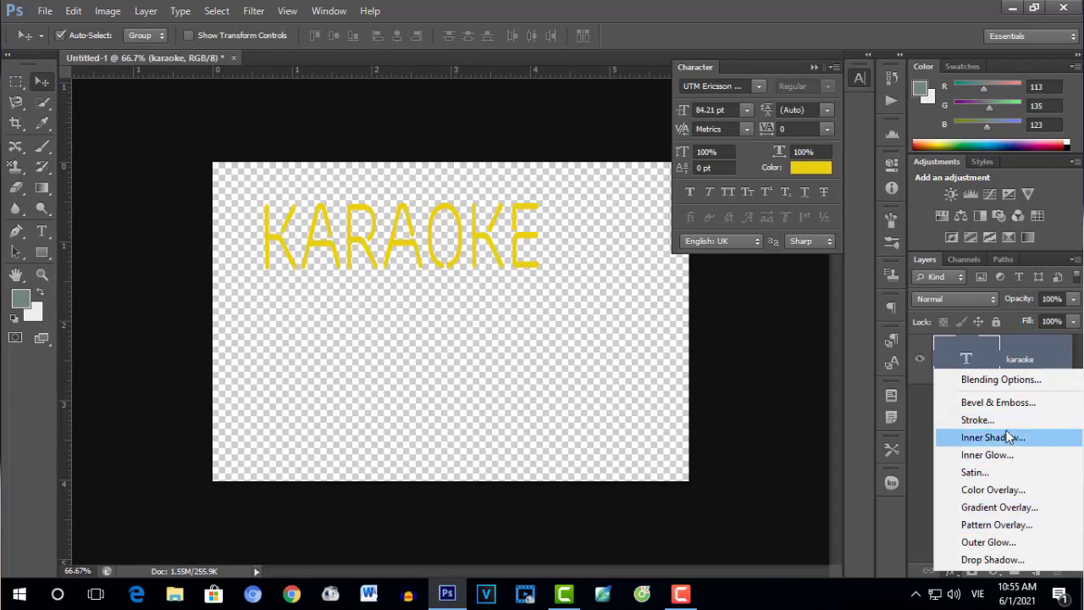
click(991, 420)
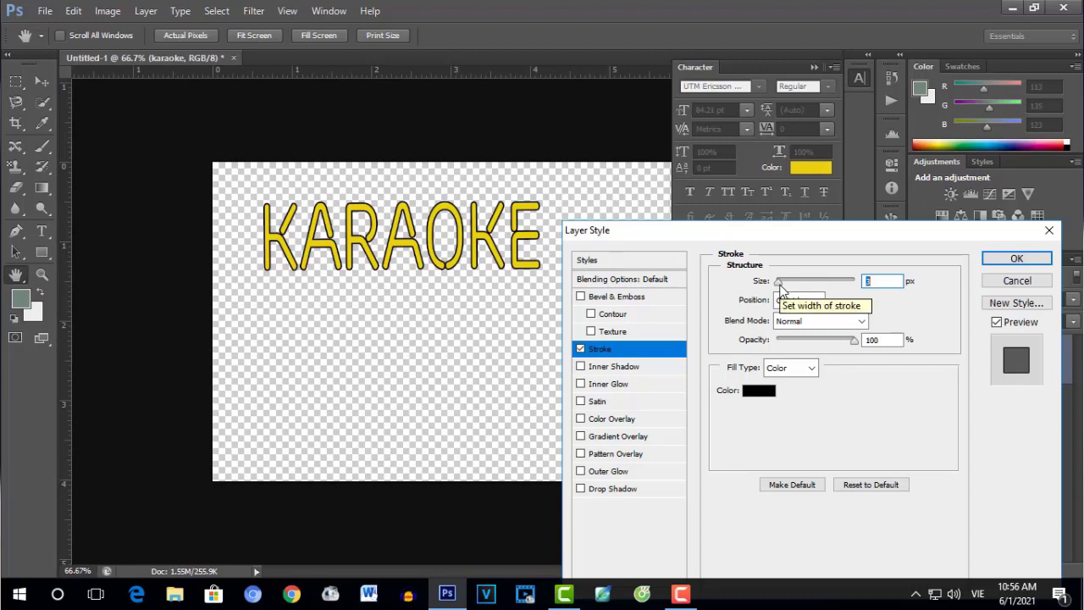
Adjust the KARAOKE stroke size, settling on a thin outline hugging the letters
mouse_move(778, 281)
mouse_down()
mouse_move(796, 290)
mouse_move(785, 285)
mouse_move(784, 301)
mouse_move(797, 301)
mouse_move(787, 308)
mouse_up()
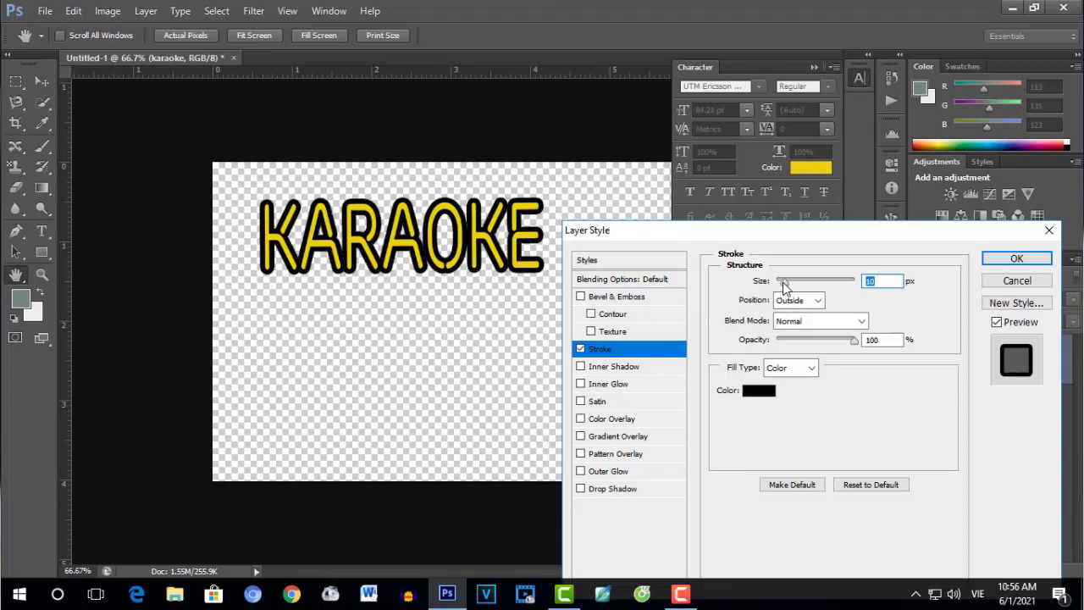
drag(785, 287, 782, 282)
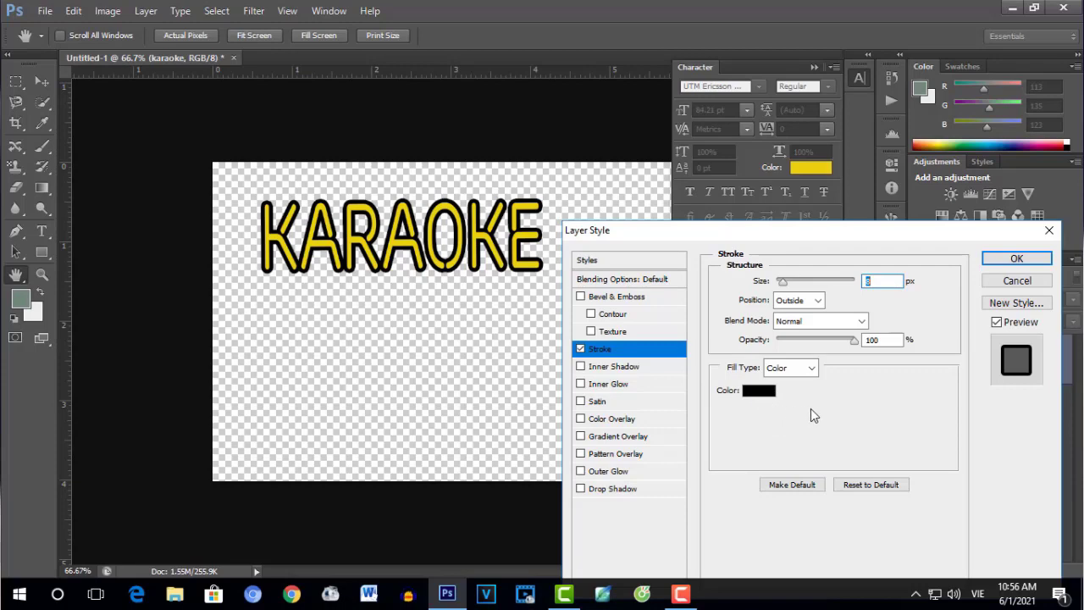
Change the KARAOKE stroke colour to dark navy 040c4b
click(760, 394)
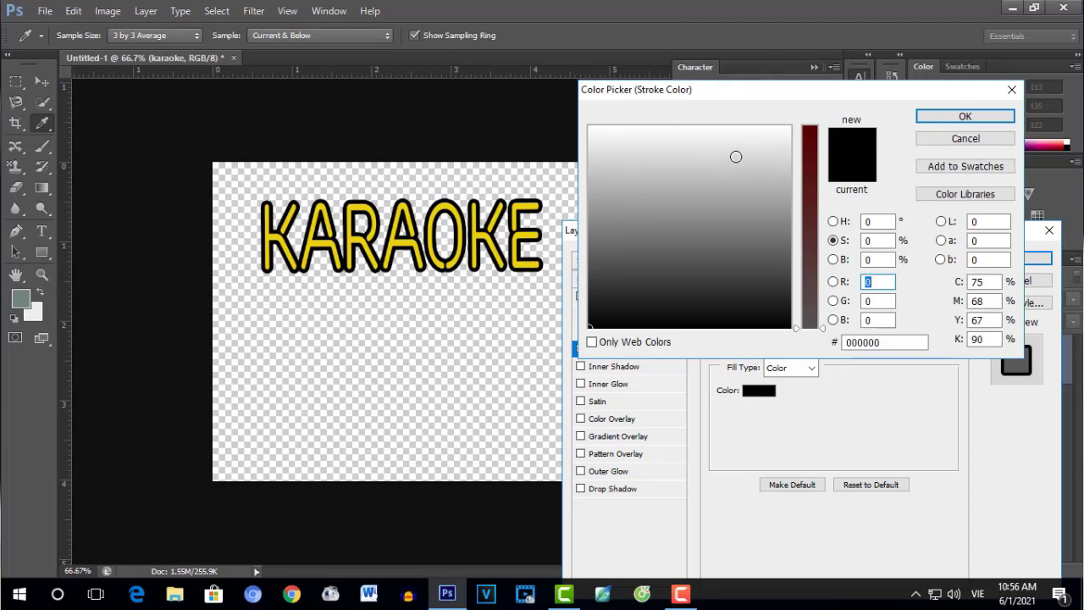
drag(804, 186, 806, 137)
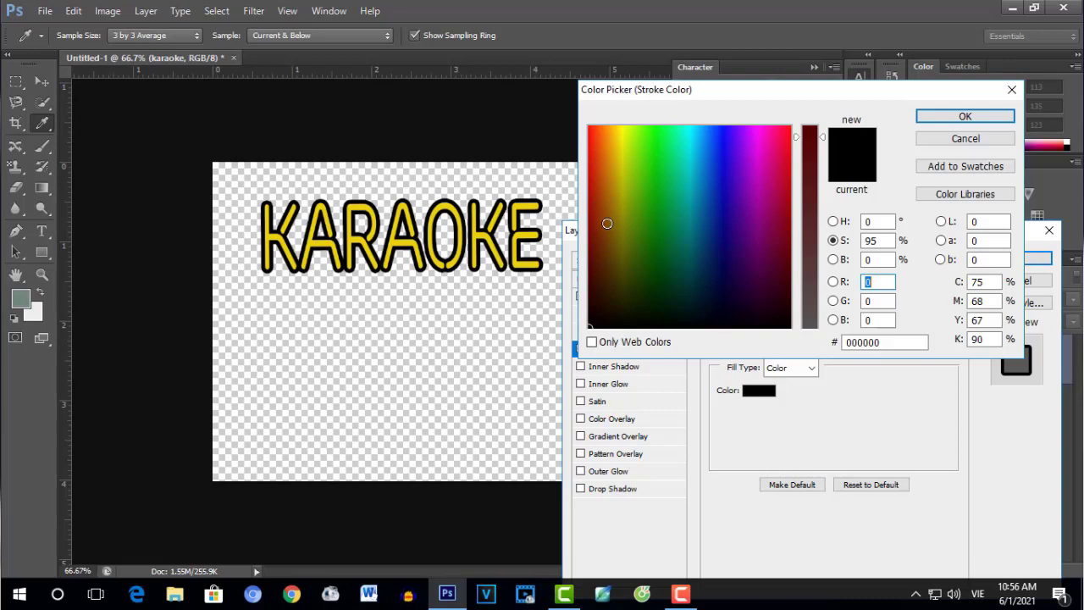
click(607, 223)
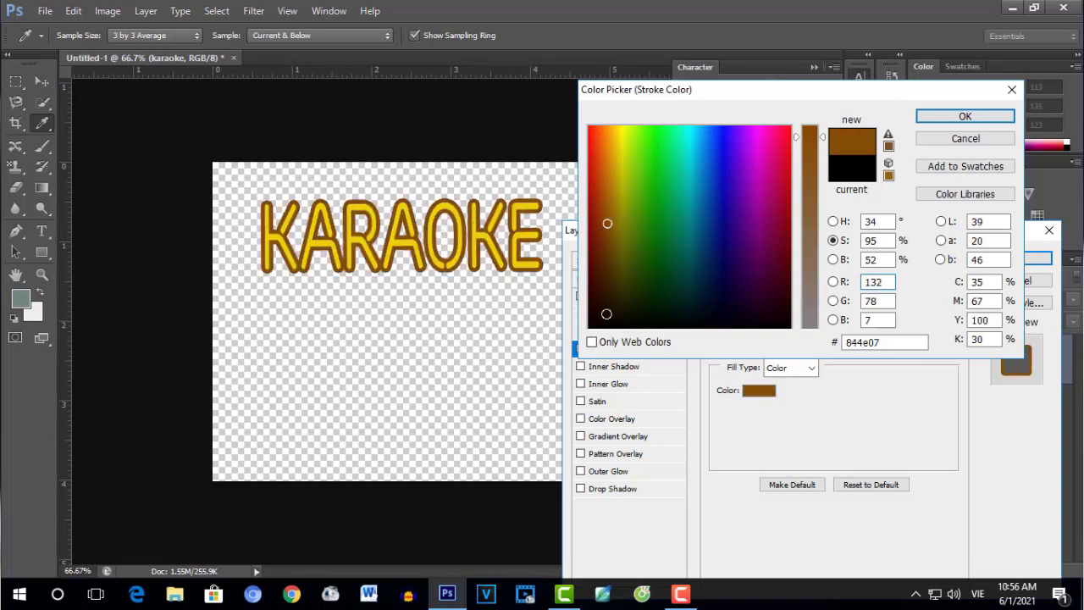
click(607, 314)
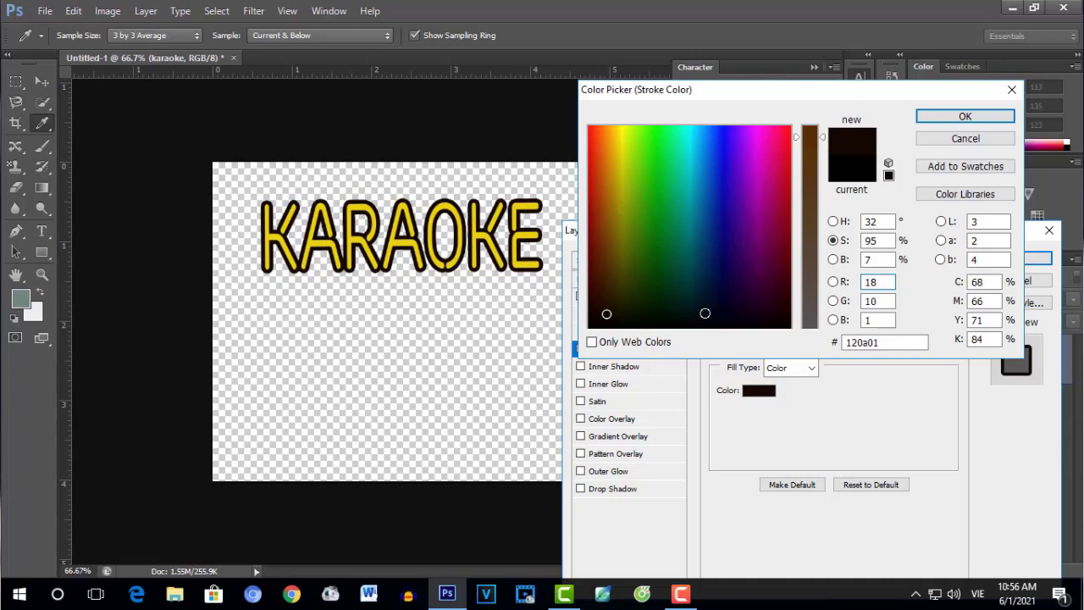
click(716, 292)
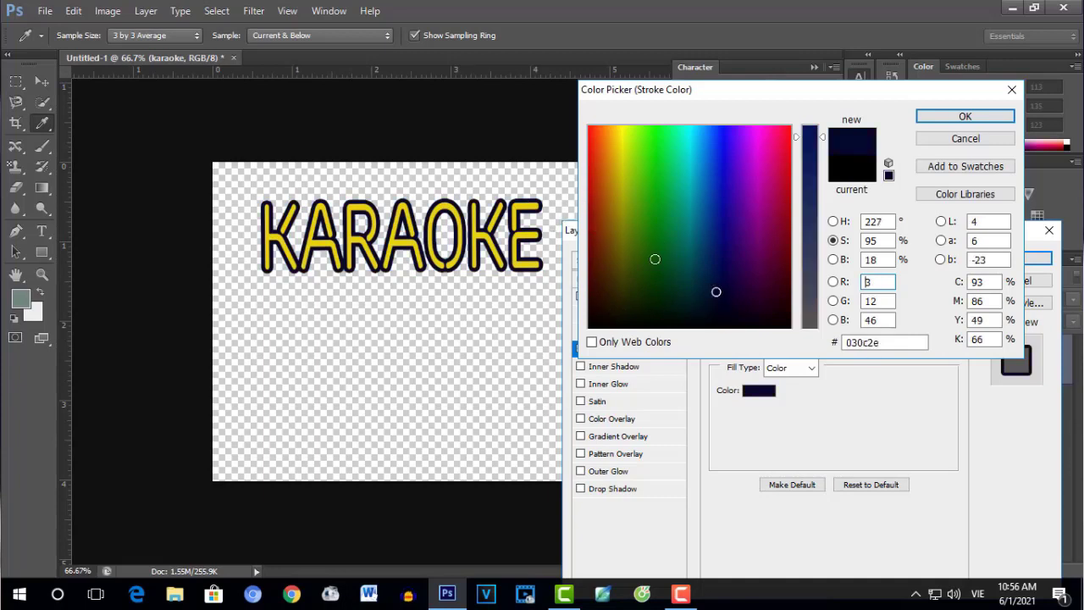
click(720, 173)
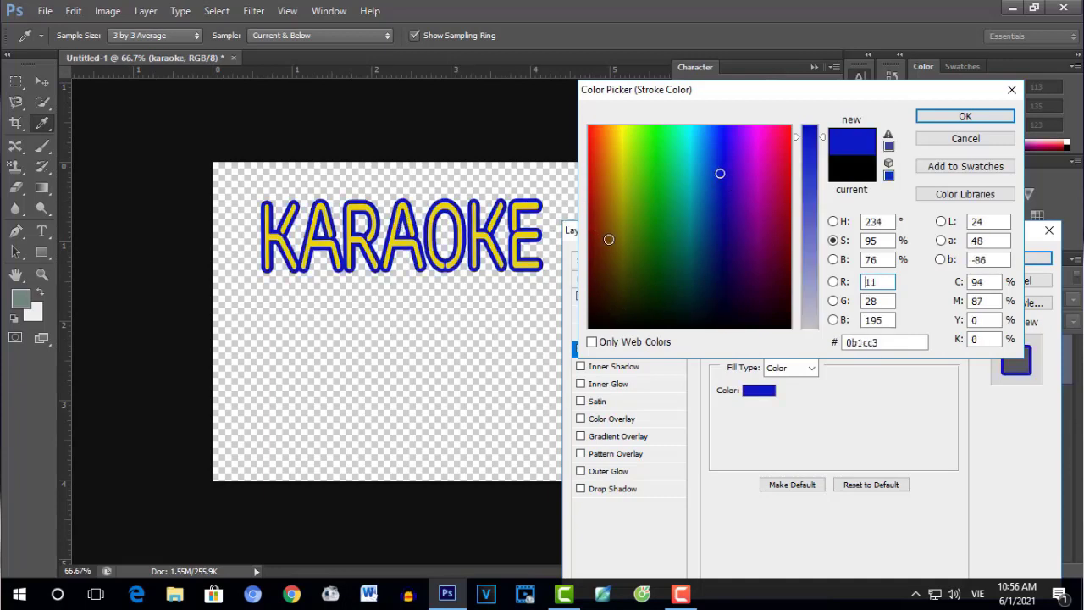
click(716, 269)
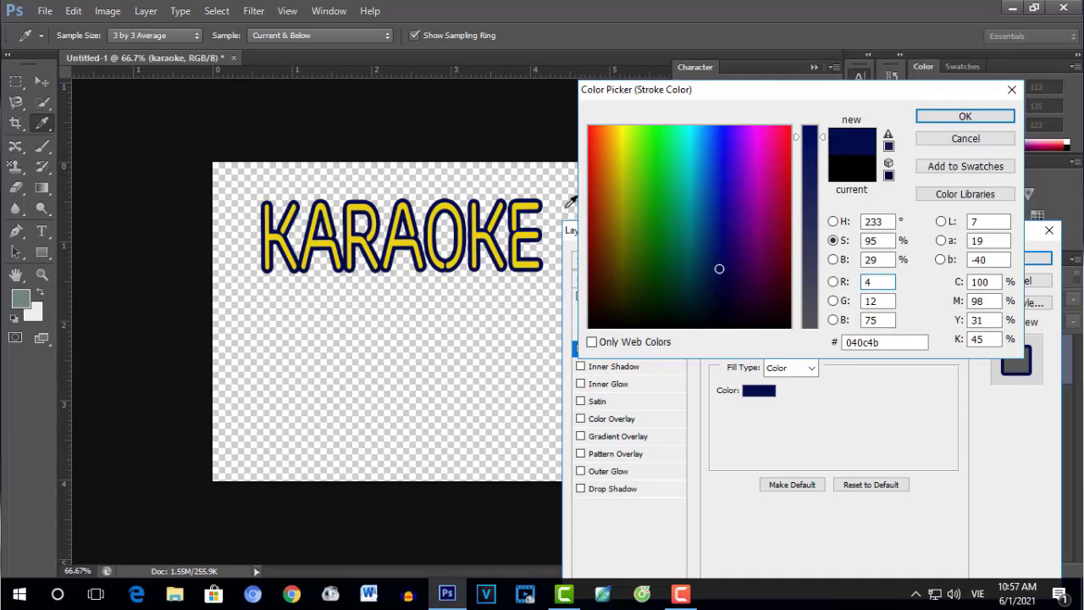
click(969, 117)
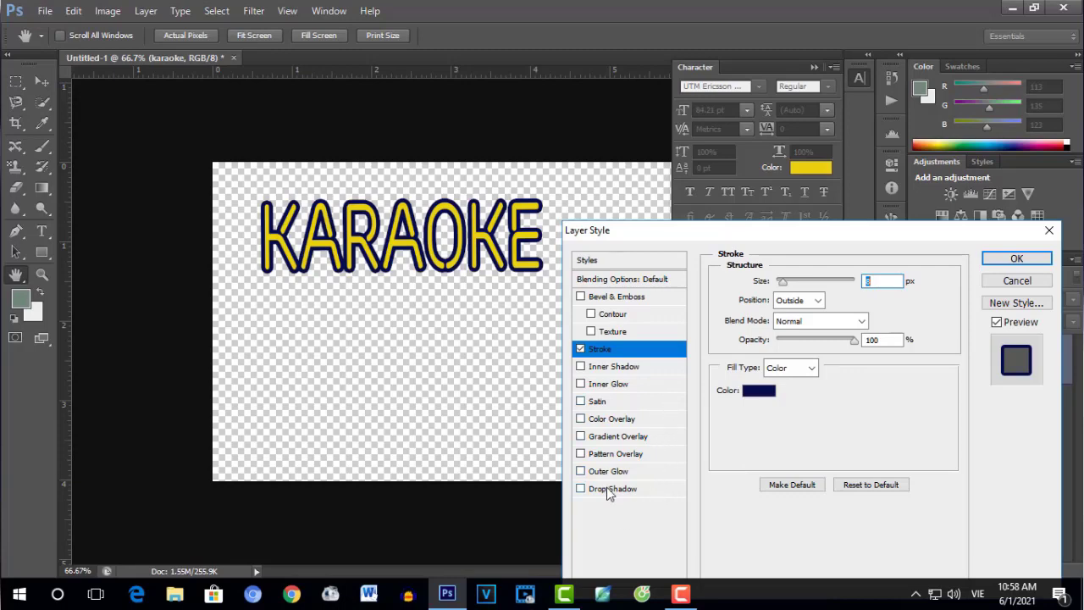
Enable Drop Shadow in KARAOKE's Layer Style, showing its default settings
click(608, 489)
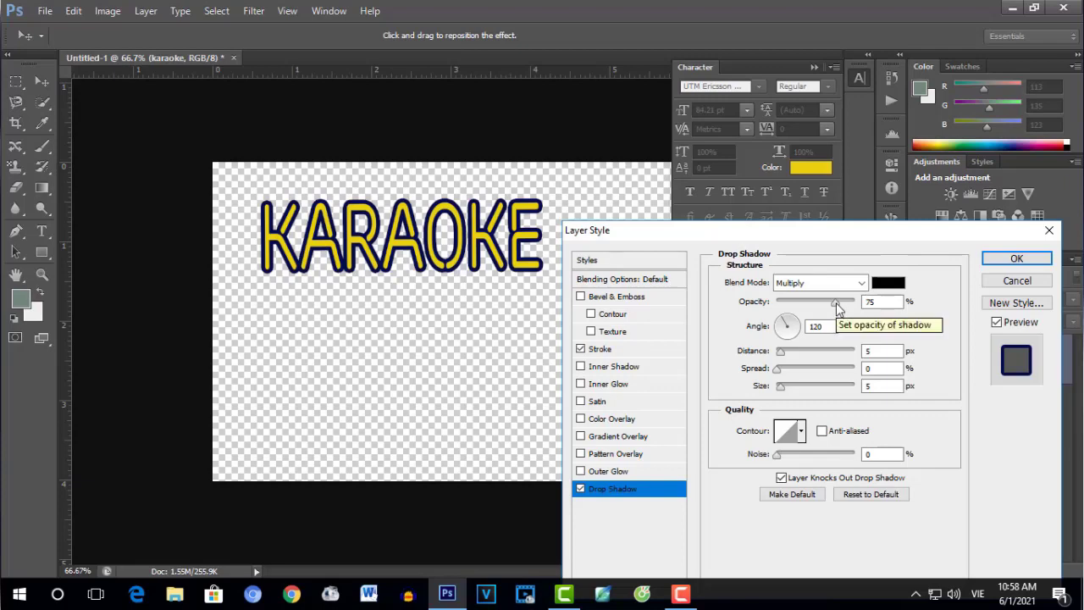
Adjust the KARAOKE drop shadow to 98% opacity, 45° angle and roughly 19 px distance
drag(836, 304, 854, 303)
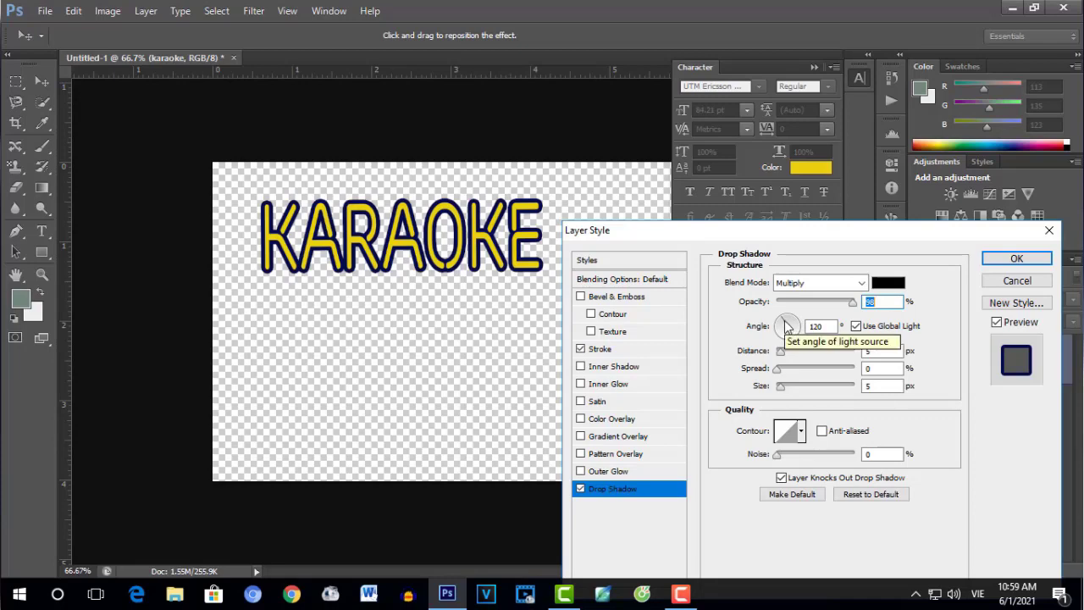
drag(787, 328, 795, 326)
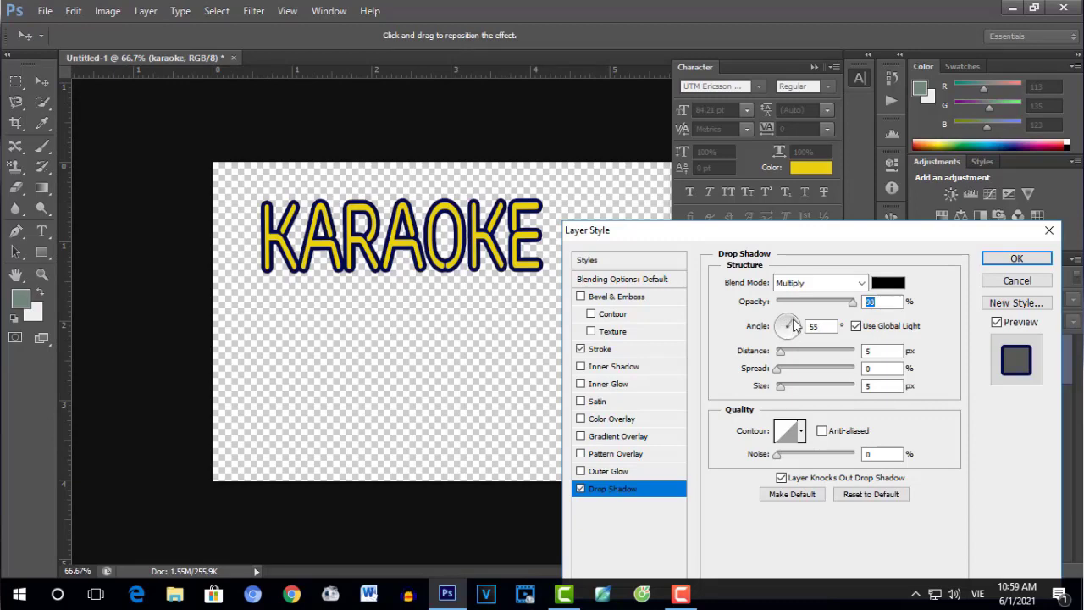
key(Tab)
mouse_move(781, 357)
mouse_down()
mouse_move(807, 362)
mouse_move(793, 360)
mouse_up()
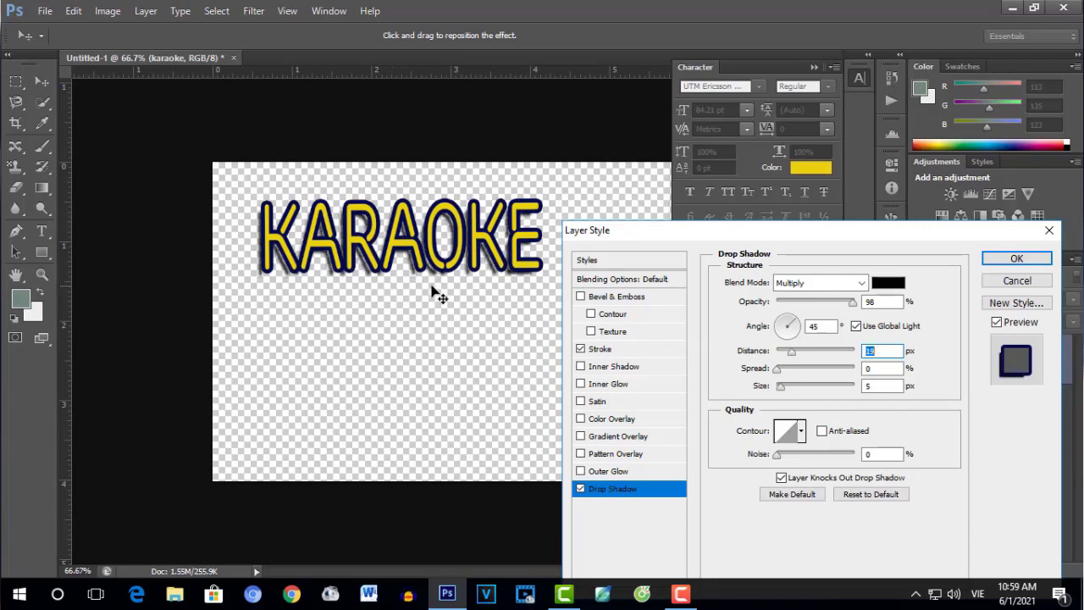
Tune the drop shadow to 20° angle, 17 px distance, slight spread and 0 size, then apply
drag(792, 360, 795, 361)
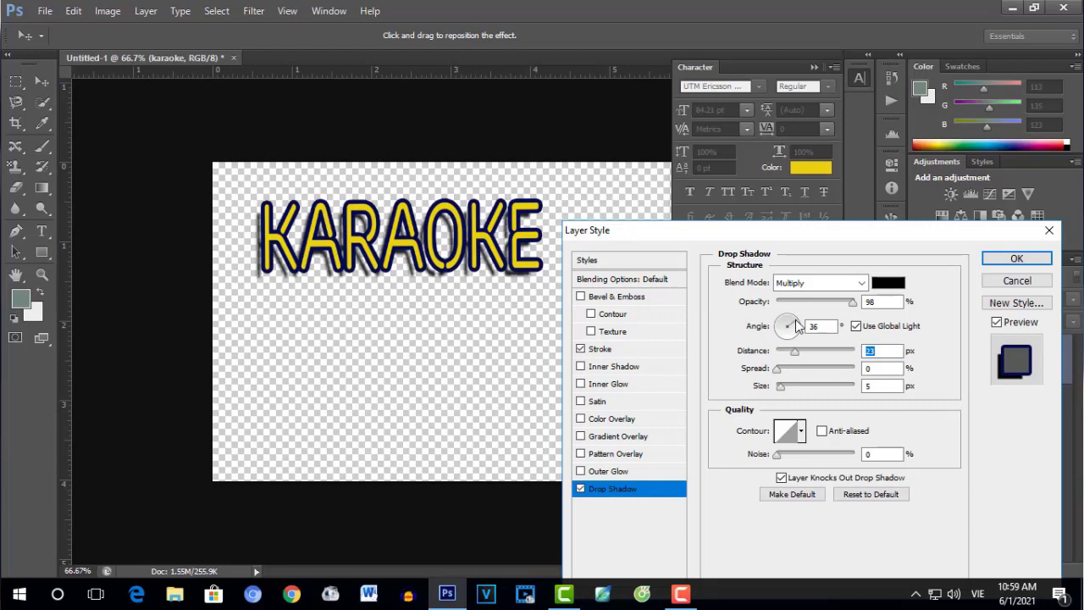
mouse_move(797, 324)
mouse_down()
mouse_move(781, 320)
mouse_move(774, 339)
mouse_move(775, 324)
mouse_up()
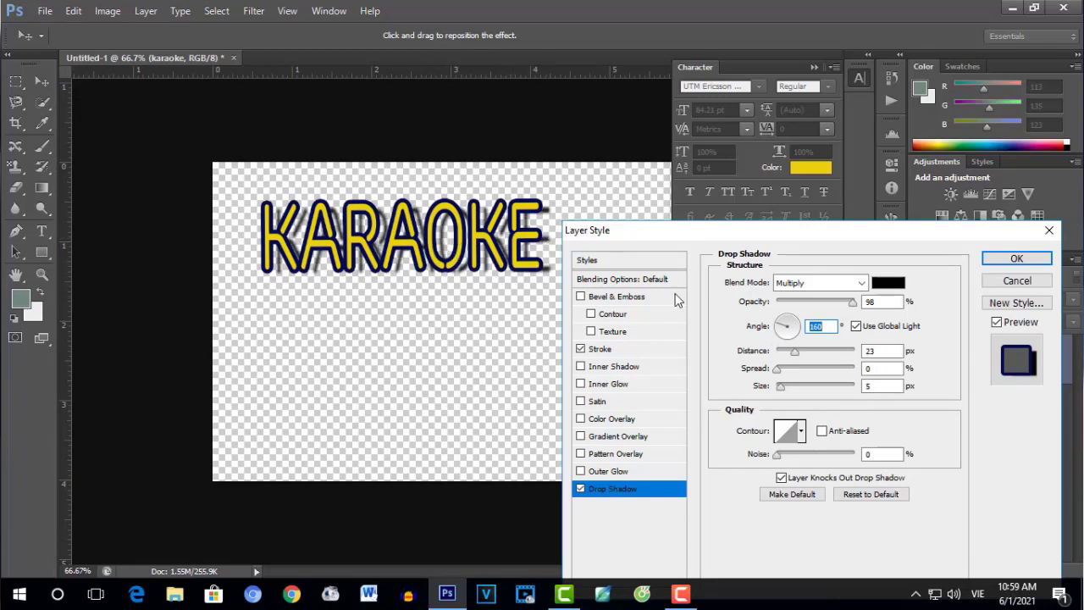
drag(781, 329, 799, 330)
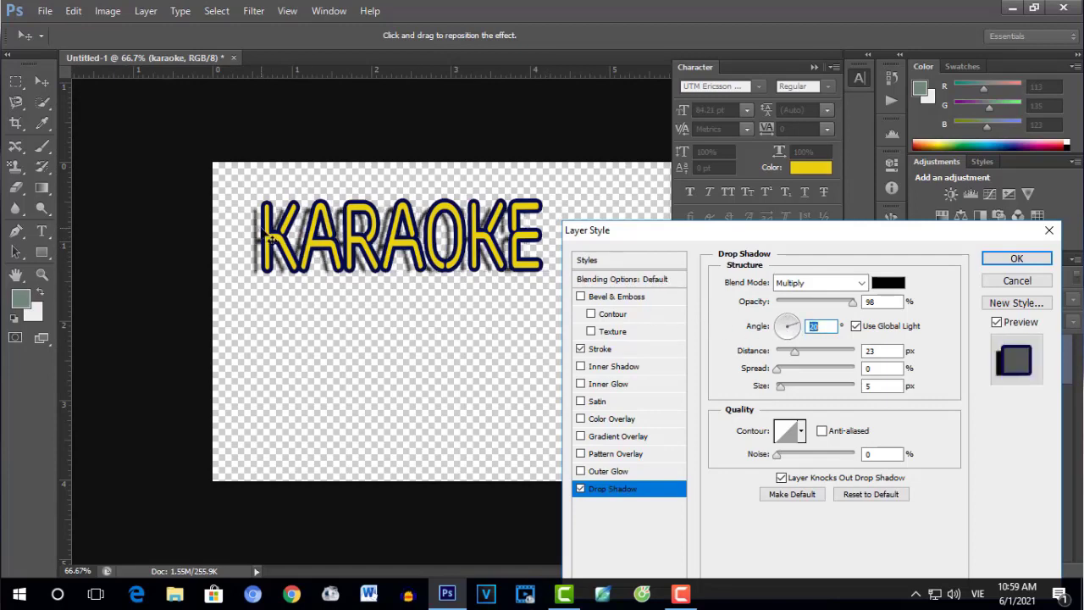
drag(796, 353, 792, 353)
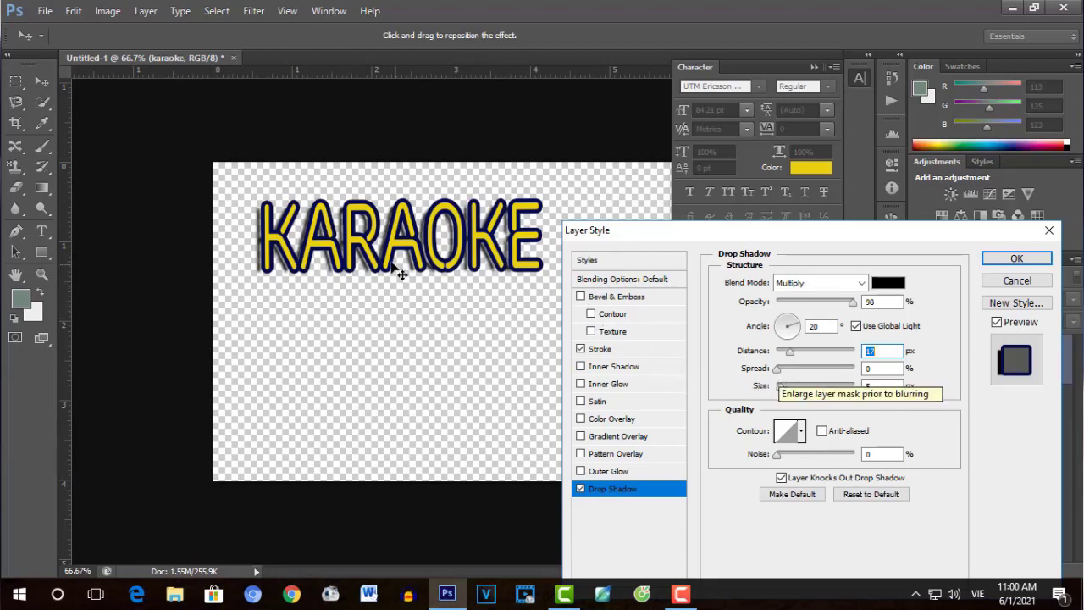
drag(780, 369, 795, 371)
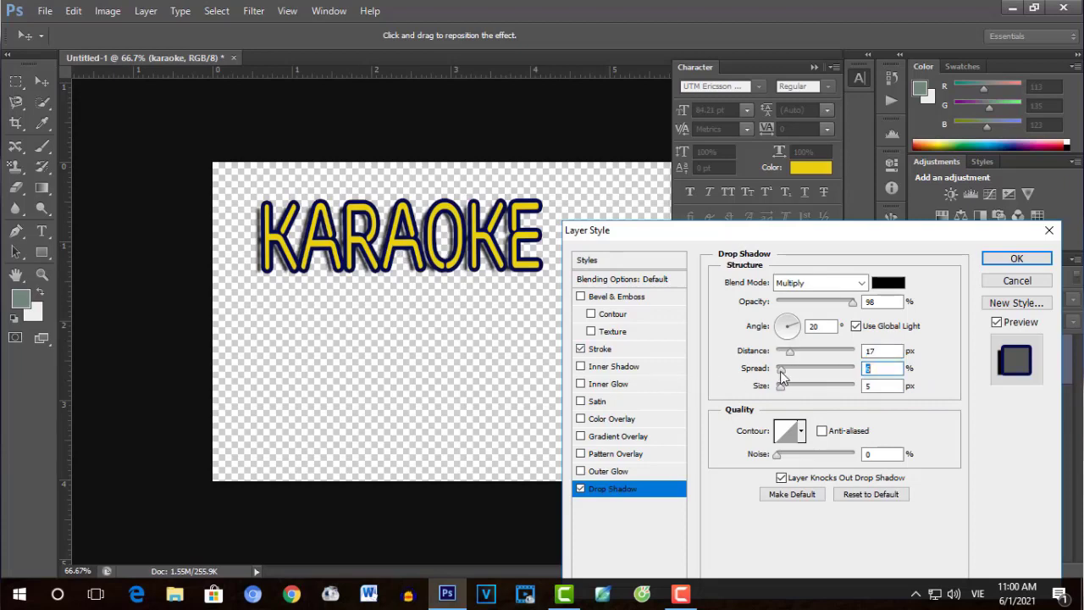
drag(797, 377, 782, 377)
drag(781, 387, 777, 387)
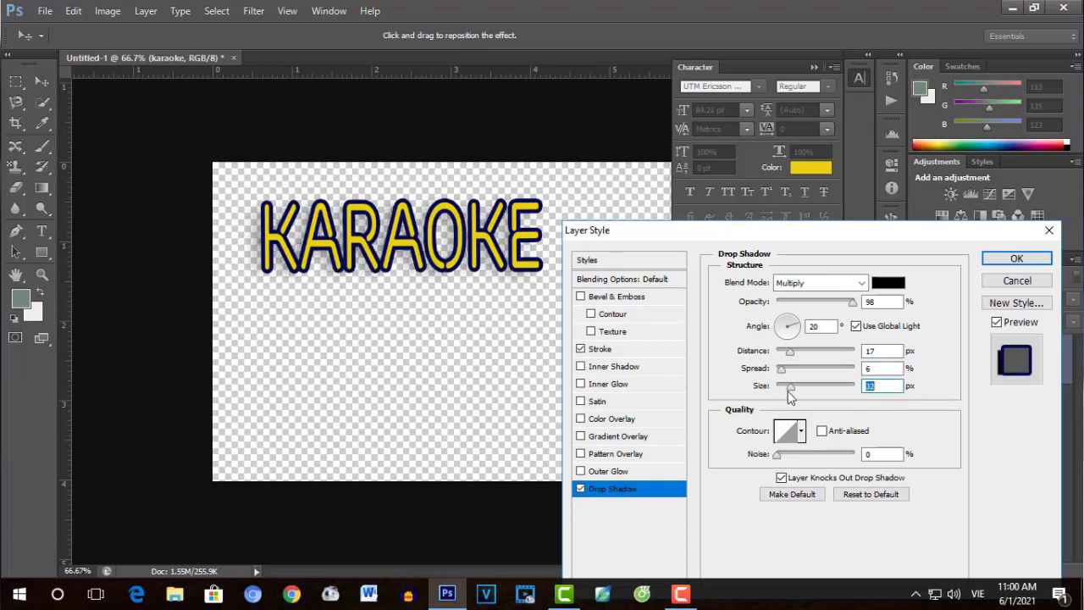
drag(781, 371, 787, 366)
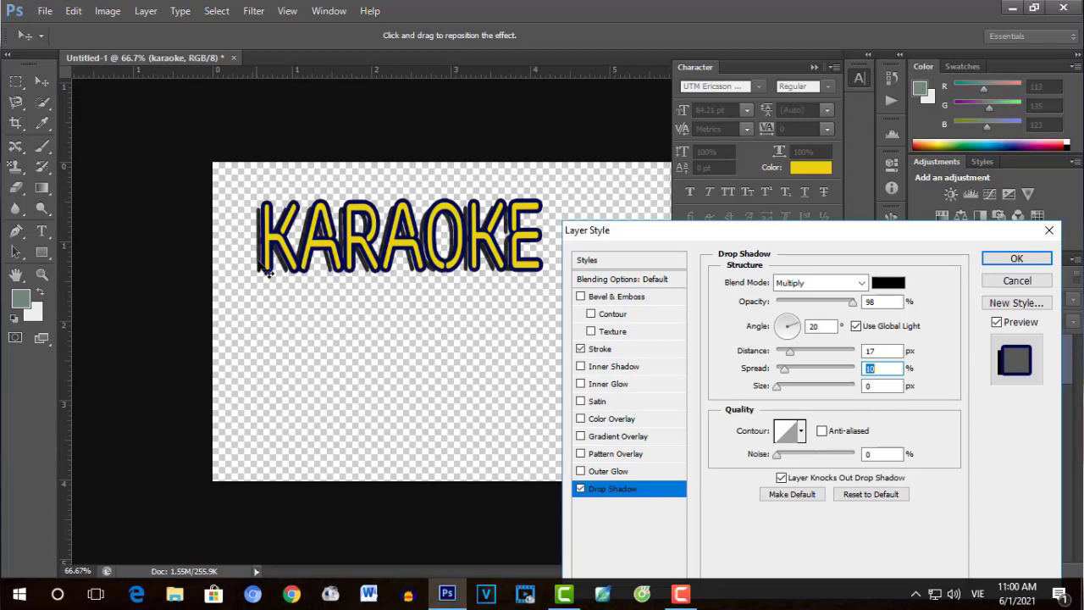
click(1018, 259)
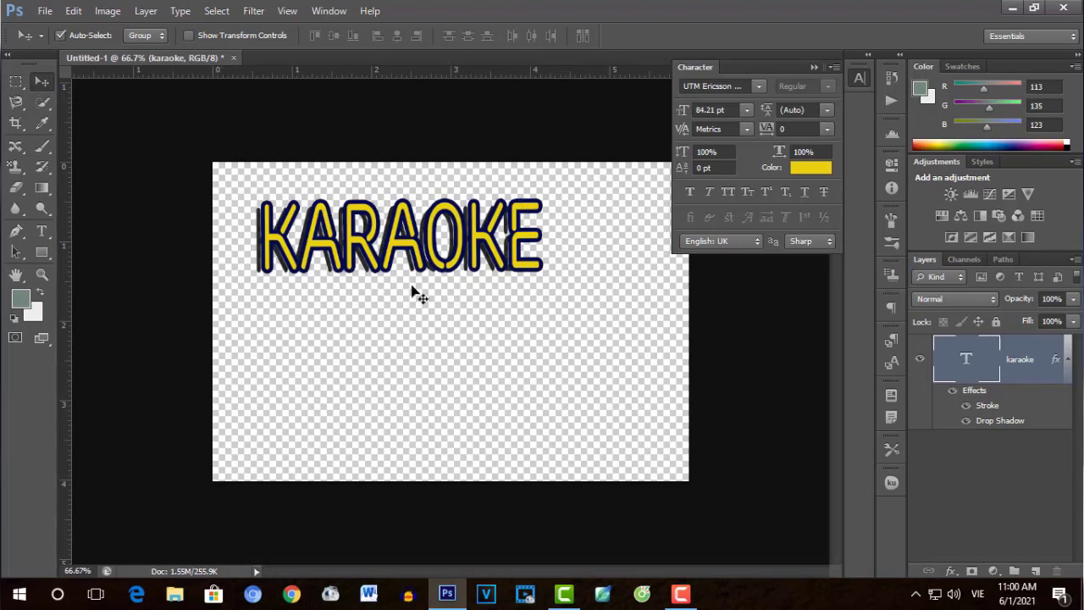
Fill the KARAOKE letters with orange e8630b instead of yellow
click(820, 169)
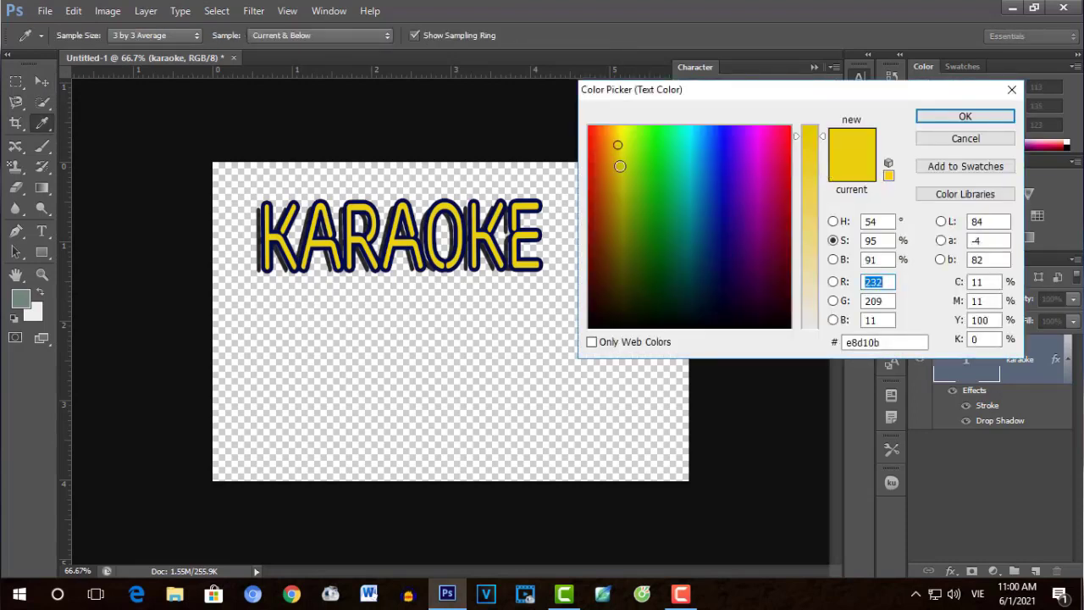
click(601, 144)
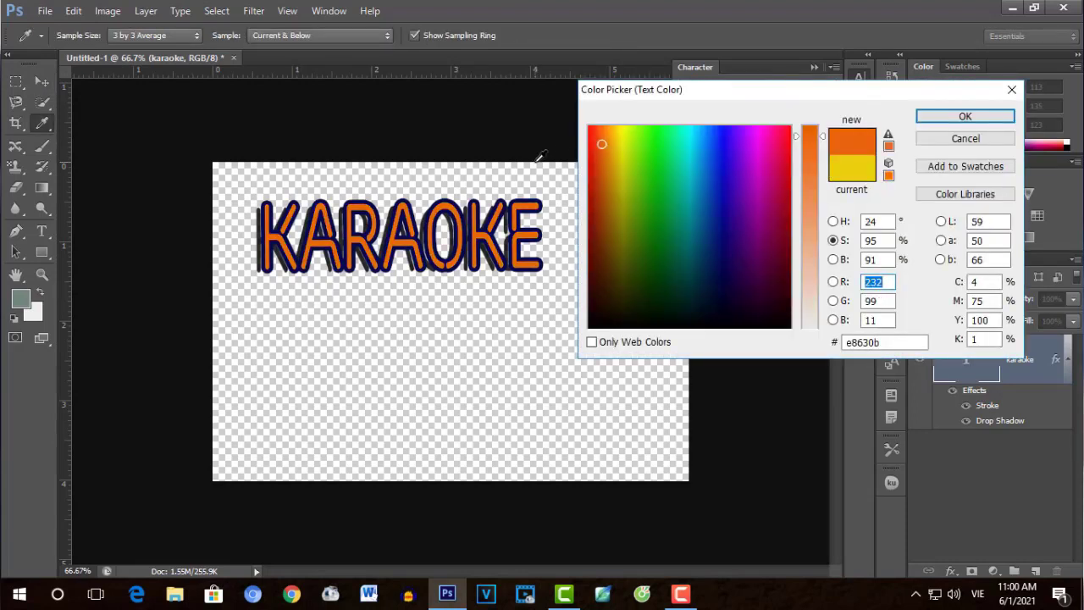
click(966, 116)
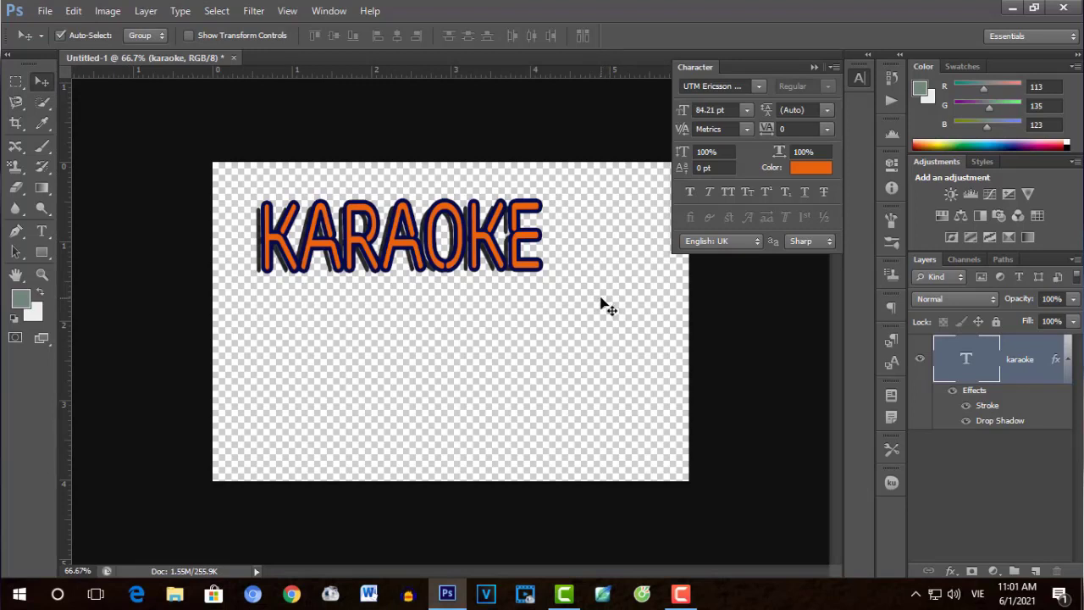
Free-transform KARAOKE to about 78% height and 110% width, then commit
key(ctrl+t)
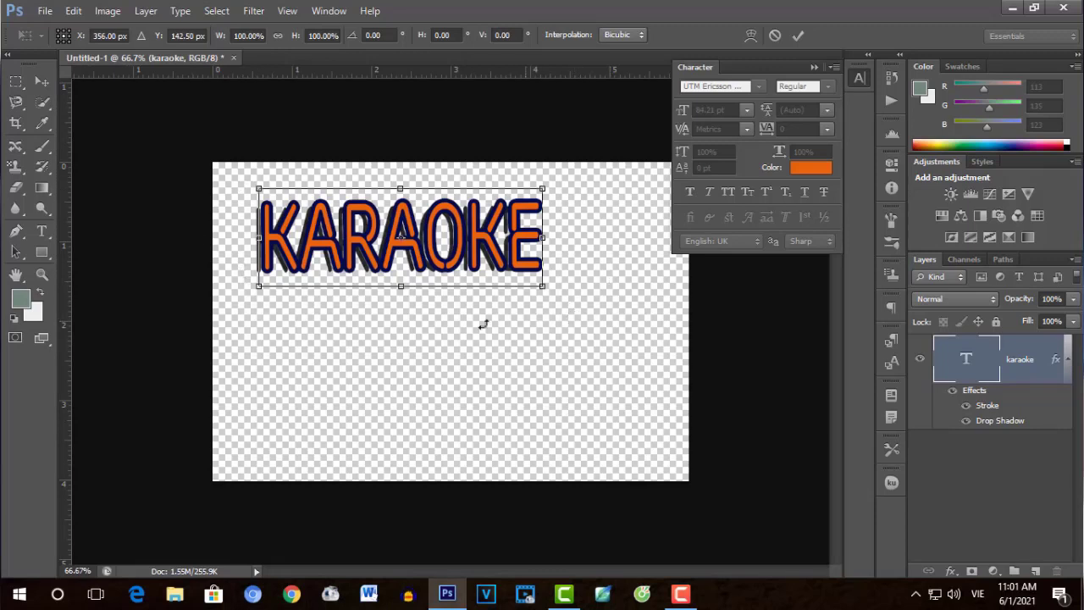
drag(400, 286, 403, 265)
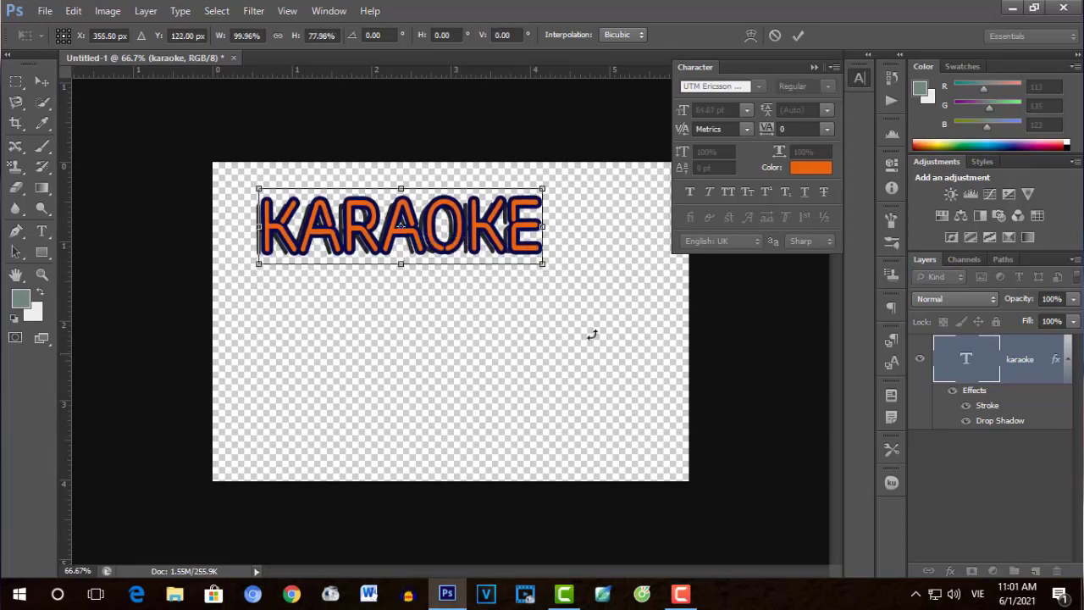
drag(550, 225, 581, 226)
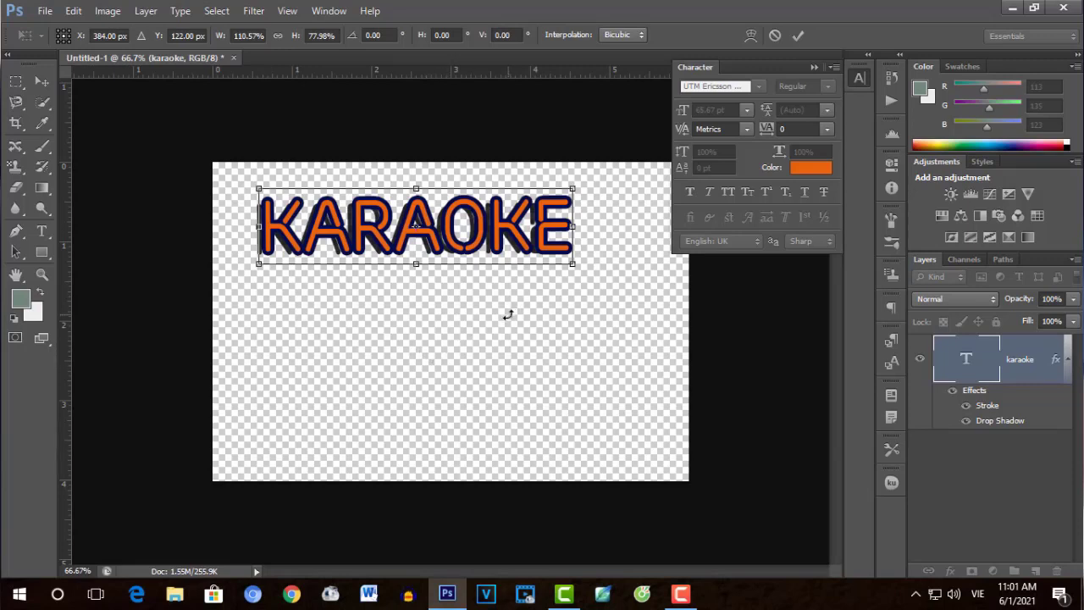
key(Return)
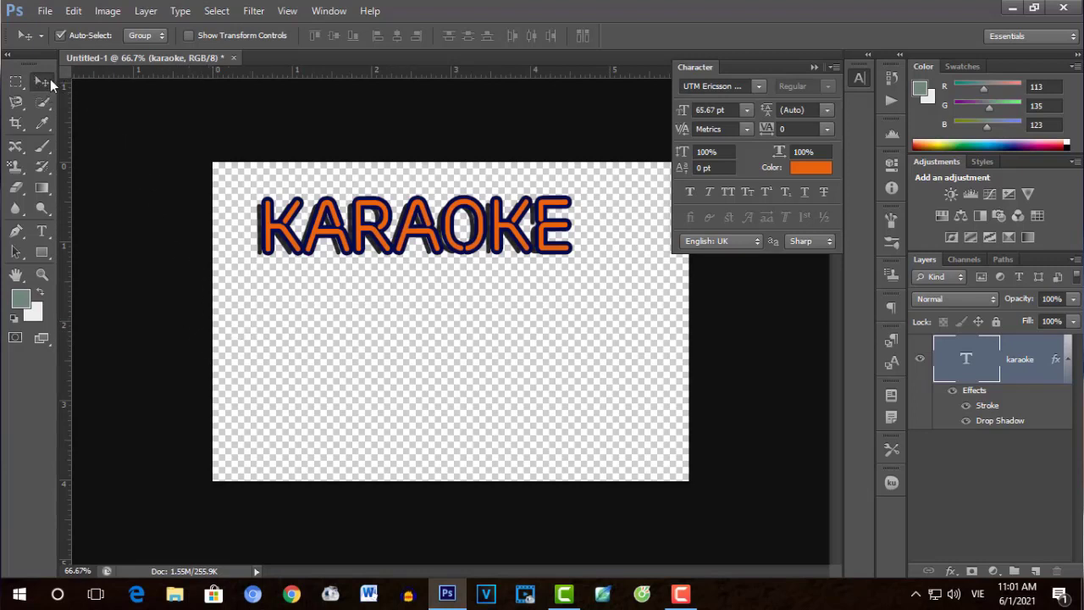
Type 'CA DAO' as a new 48 pt text line below the KARAOKE title
click(43, 232)
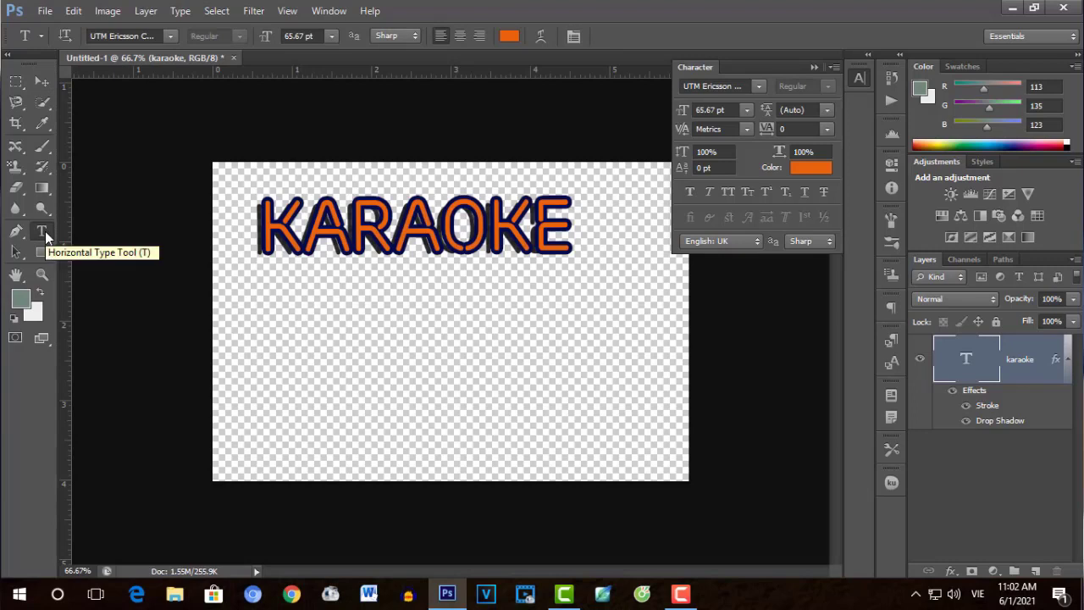
click(244, 319)
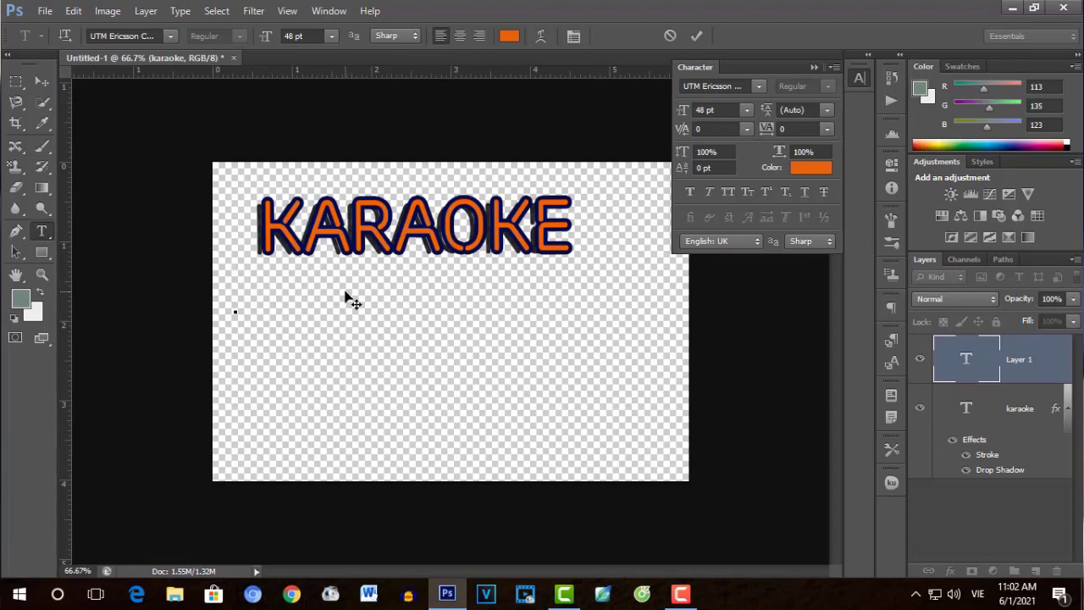
text(CA)
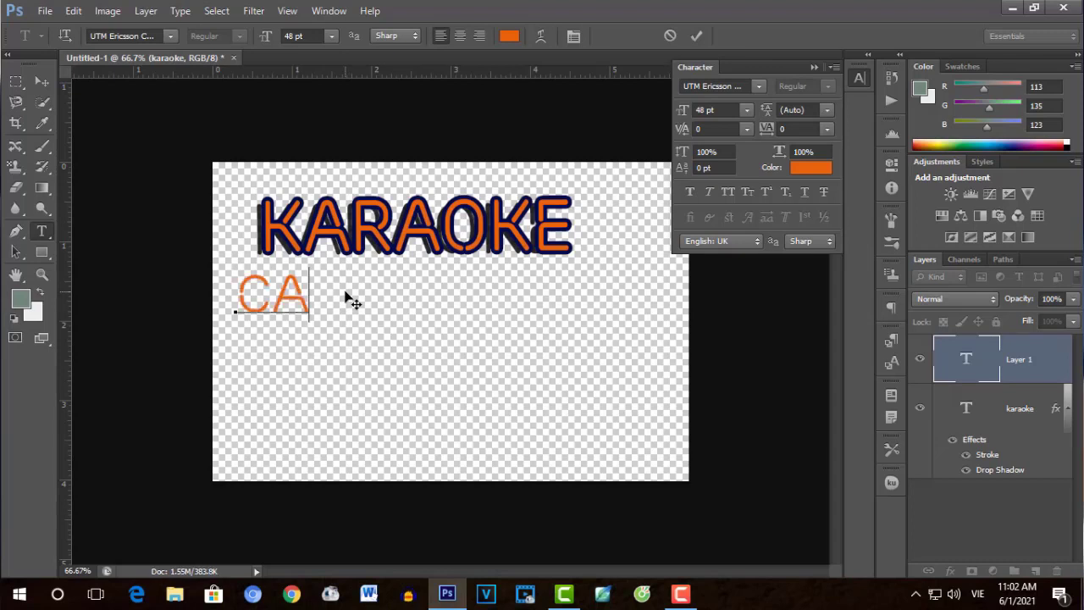
text( DA)
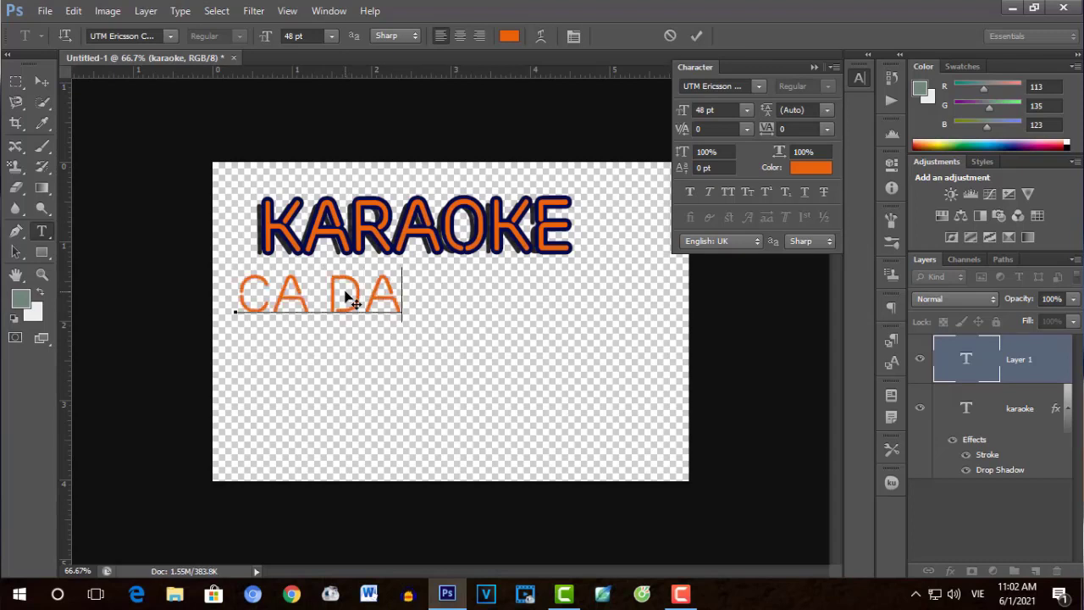
text(O)
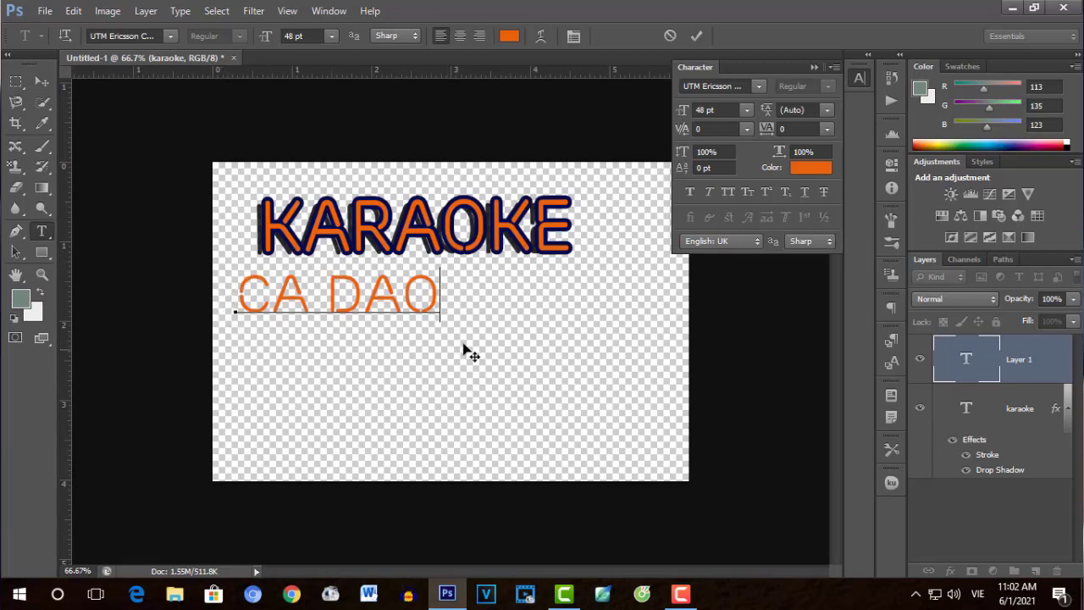
Commit CA DAO, nudge KARAOKE right, and move the ca dao layer down and right
click(45, 83)
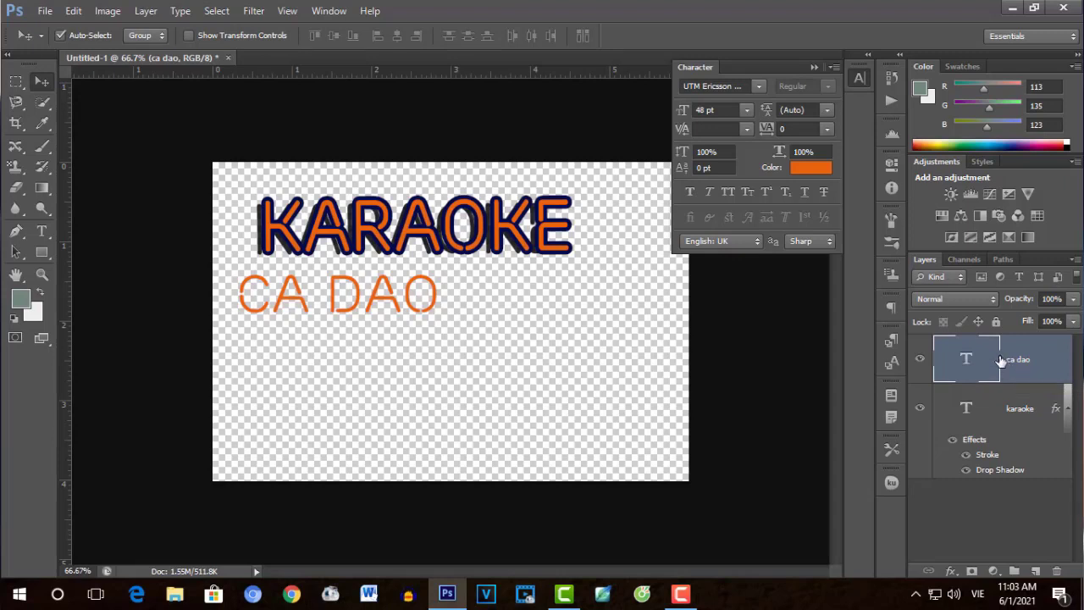
mouse_move(475, 222)
mouse_down()
mouse_move(507, 217)
mouse_move(471, 218)
mouse_up()
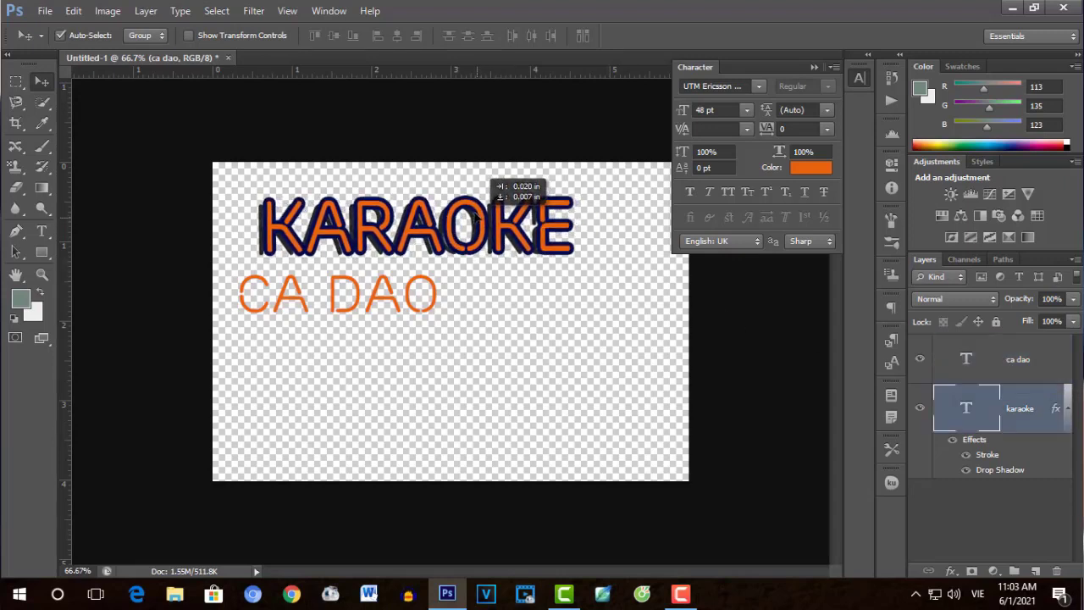
click(979, 360)
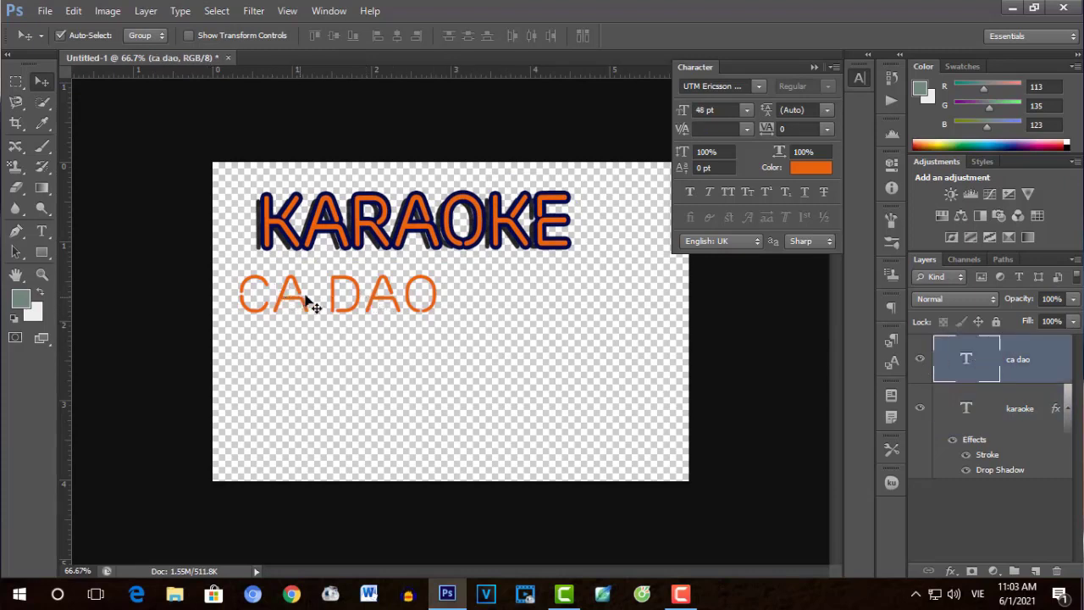
drag(343, 297, 388, 324)
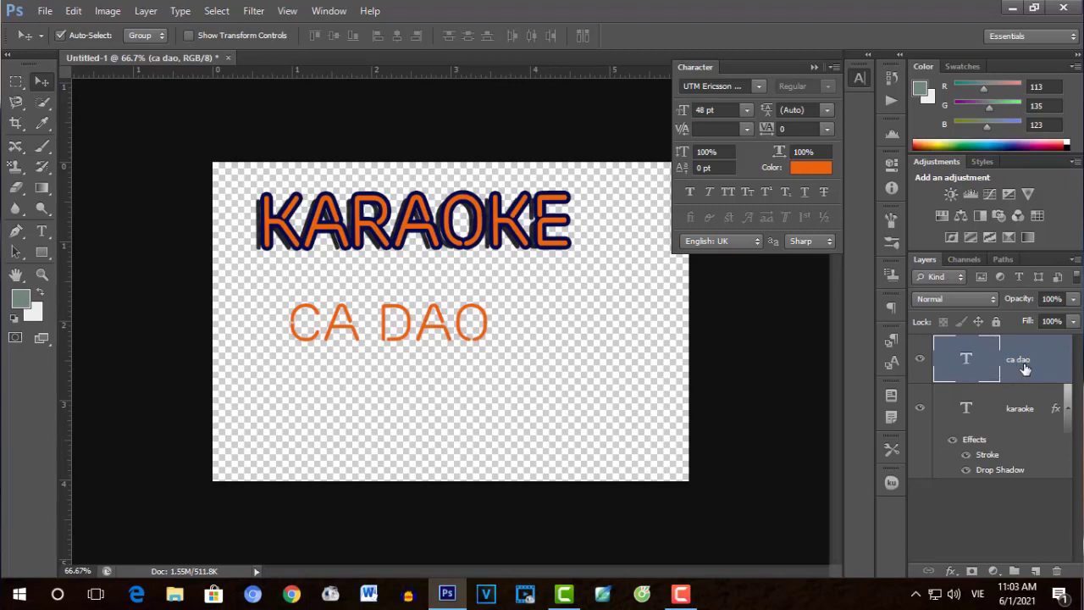
click(1006, 419)
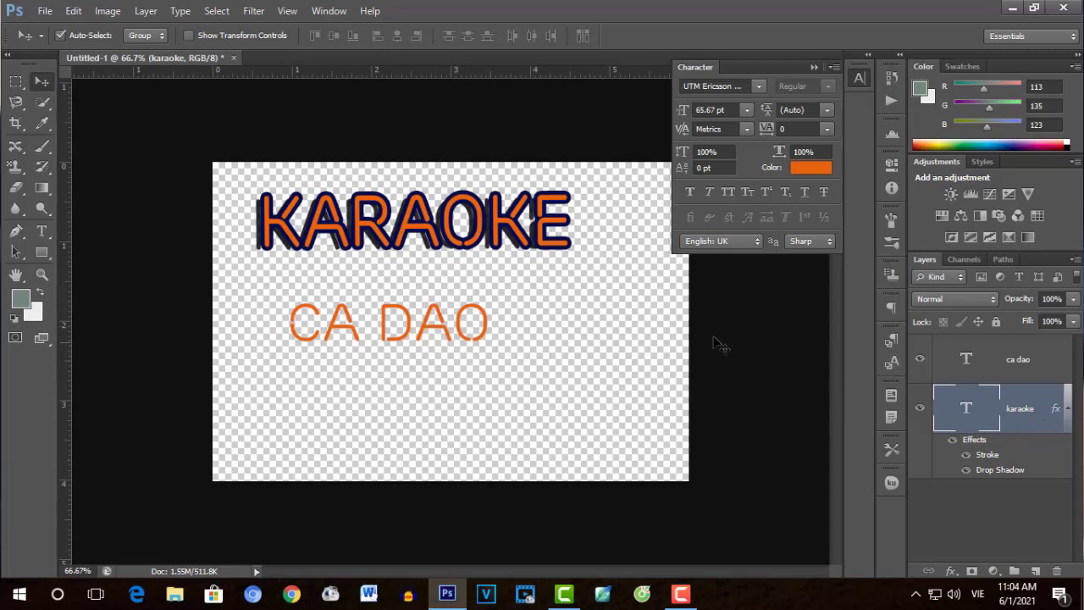
click(982, 366)
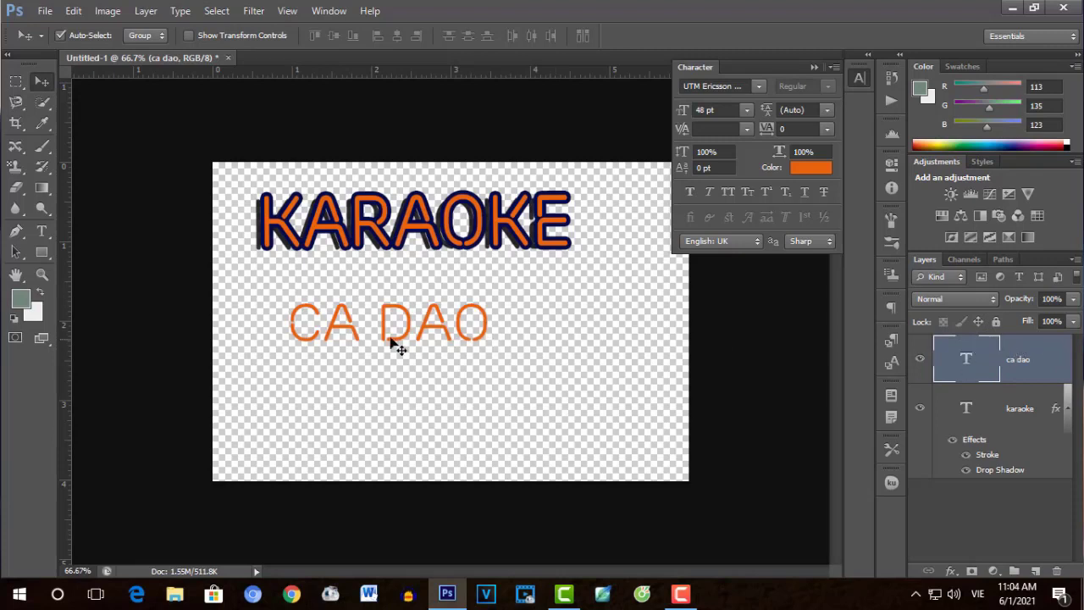
click(981, 414)
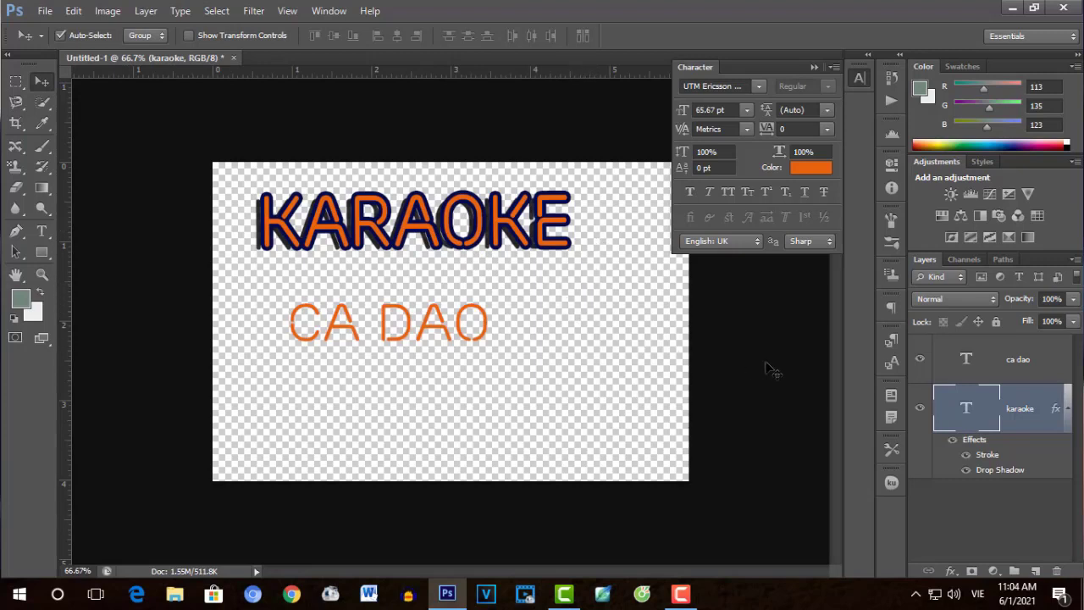
click(982, 366)
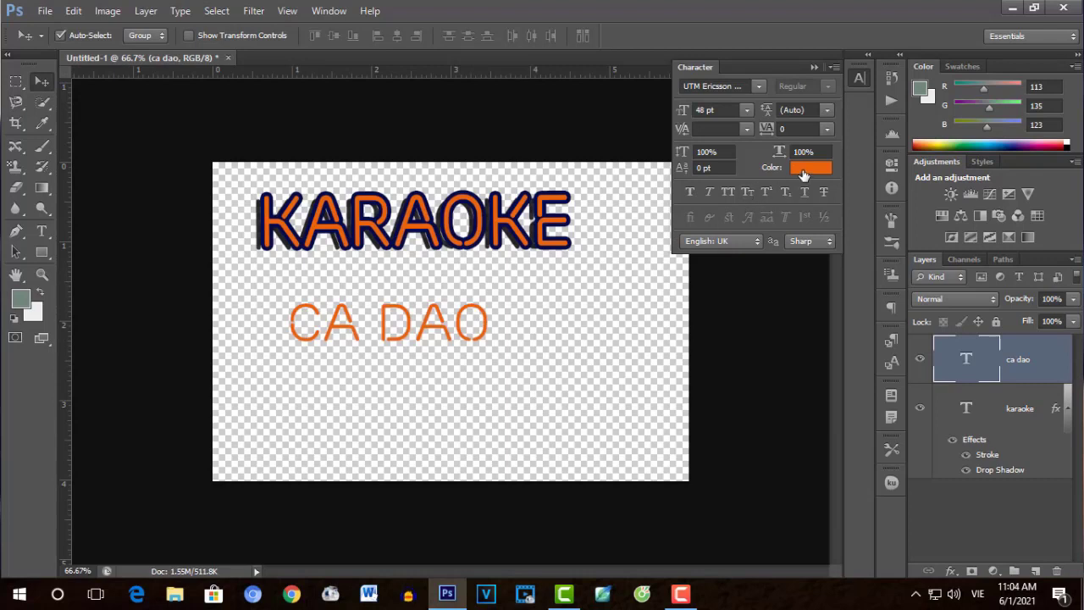
Recolour the CA DAO text bright green 0be720
click(804, 170)
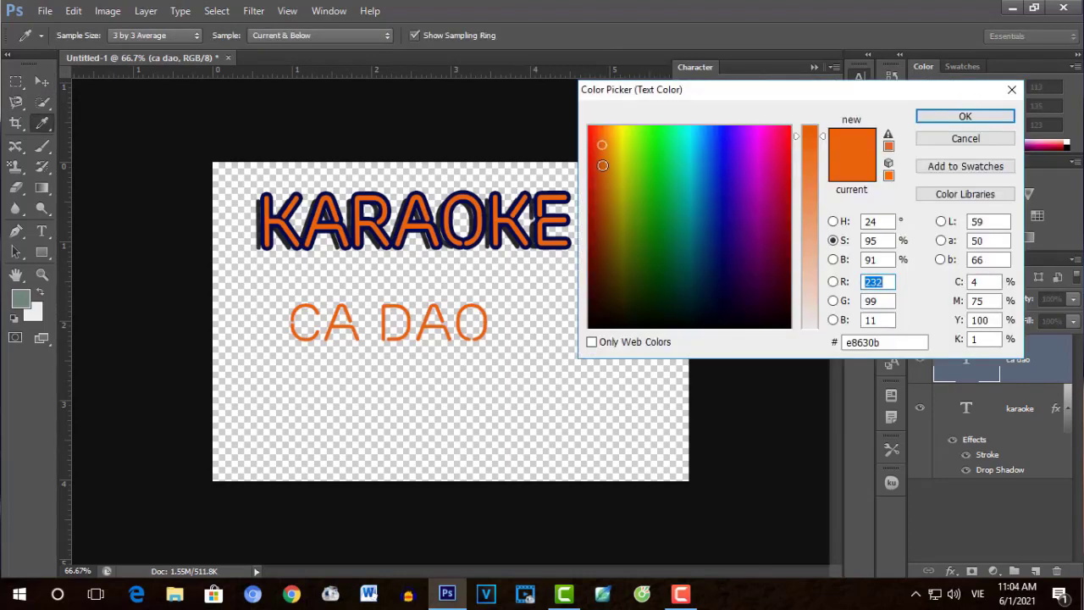
click(659, 145)
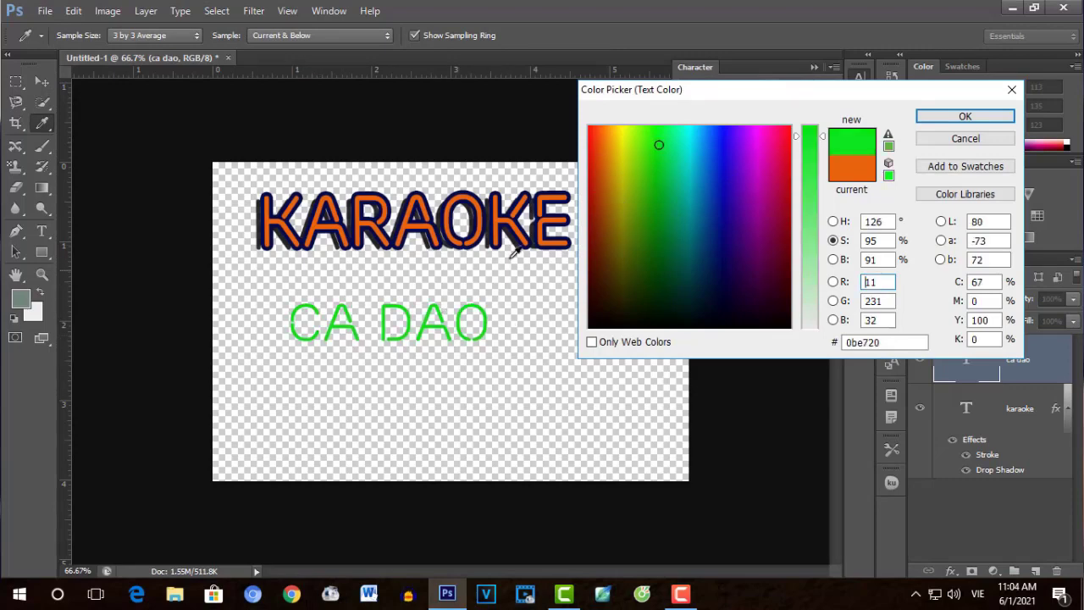
click(972, 118)
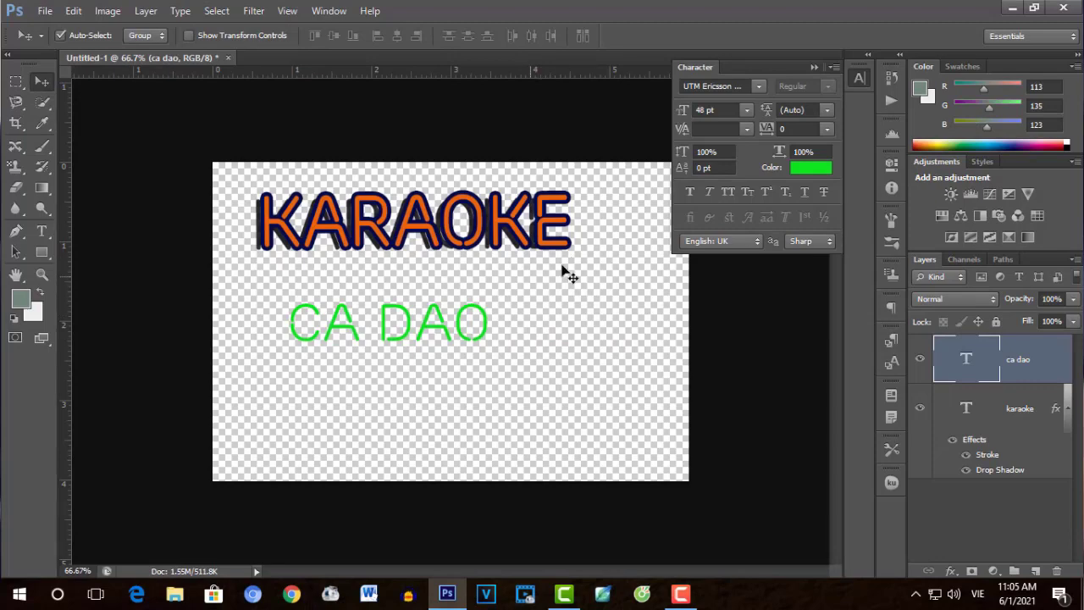
Try UTM Habano, then settle on UTM Loko for the ca dao text
click(758, 86)
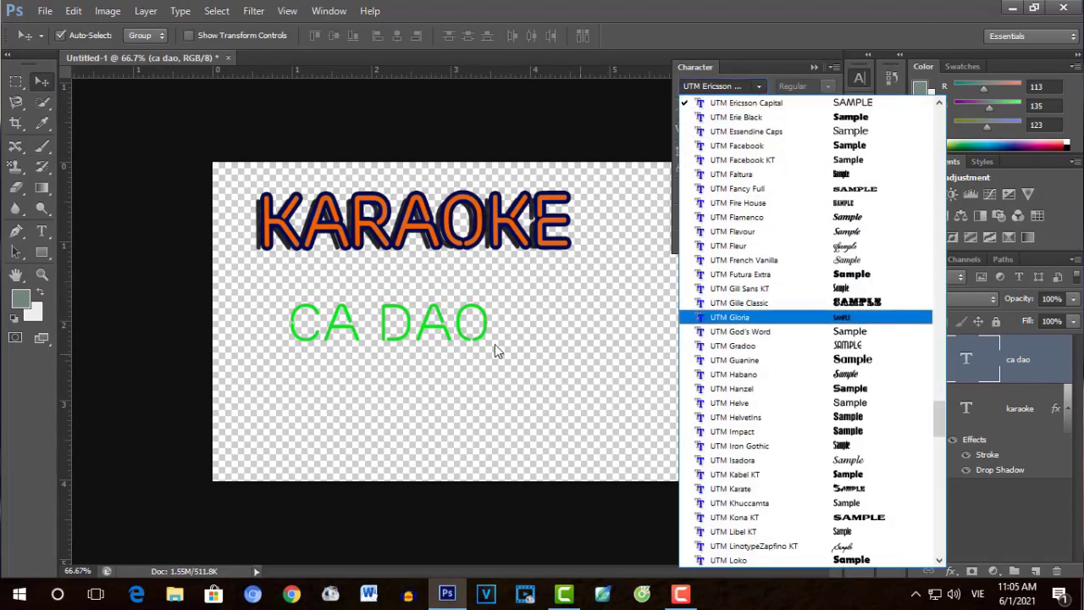
click(836, 375)
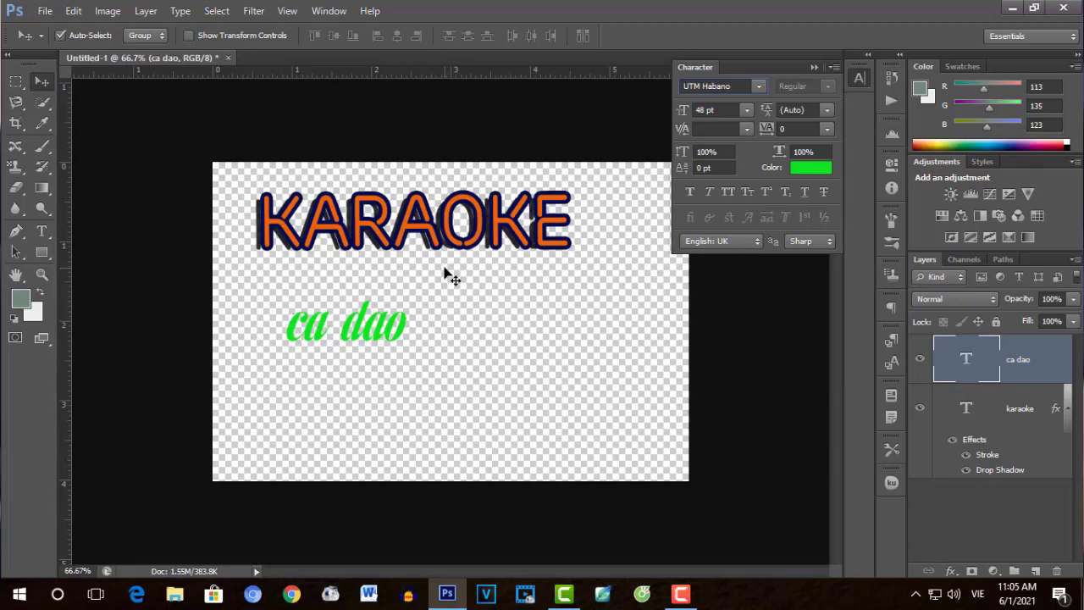
click(760, 87)
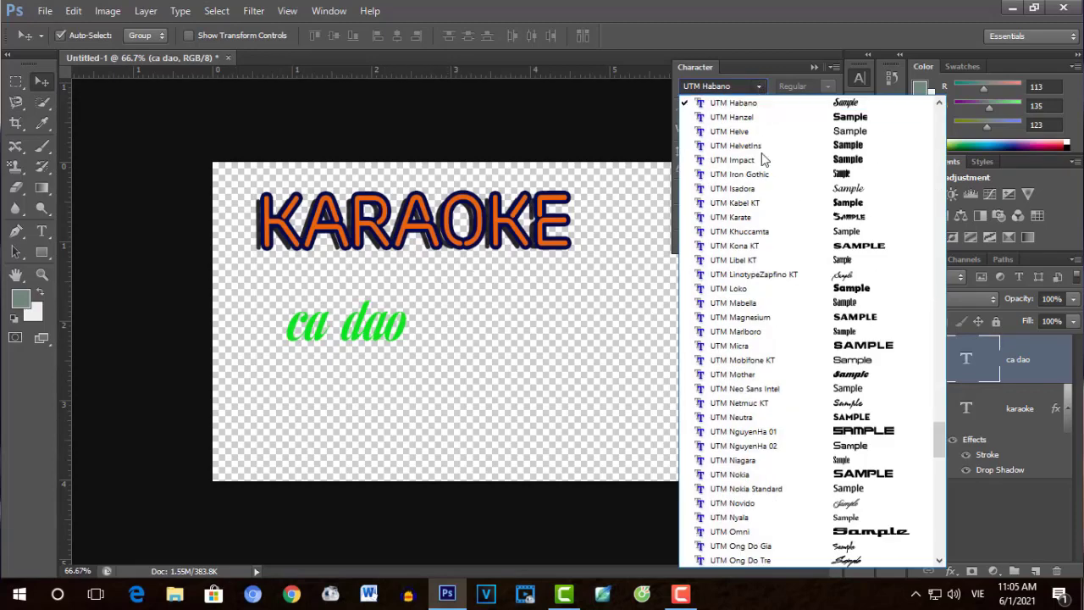
click(855, 287)
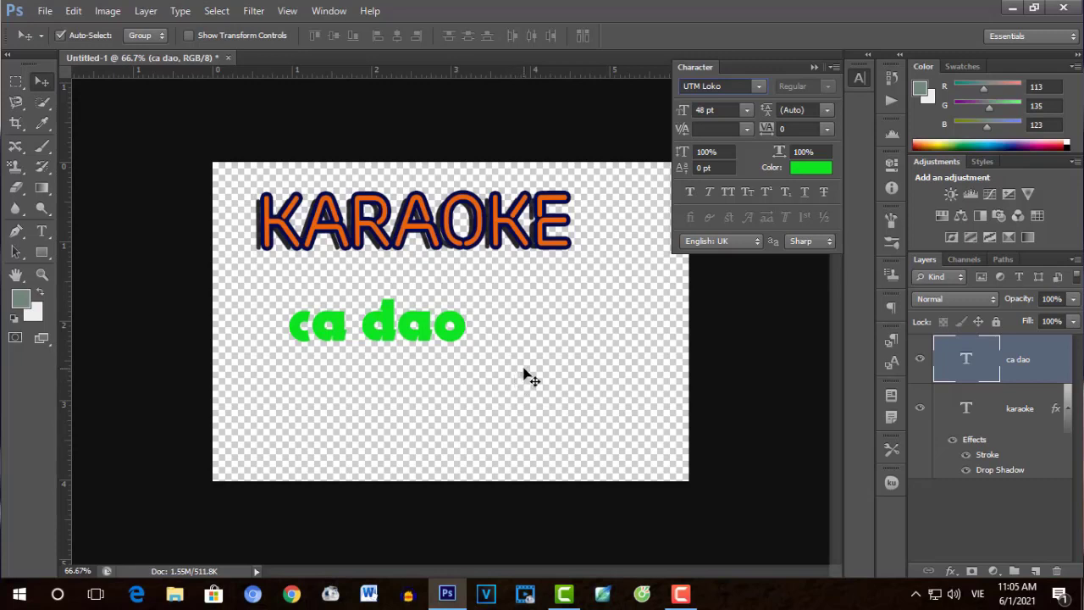
Free-transform the ca dao text to about 160% width, slightly taller, lower and tilted
key(ctrl+t)
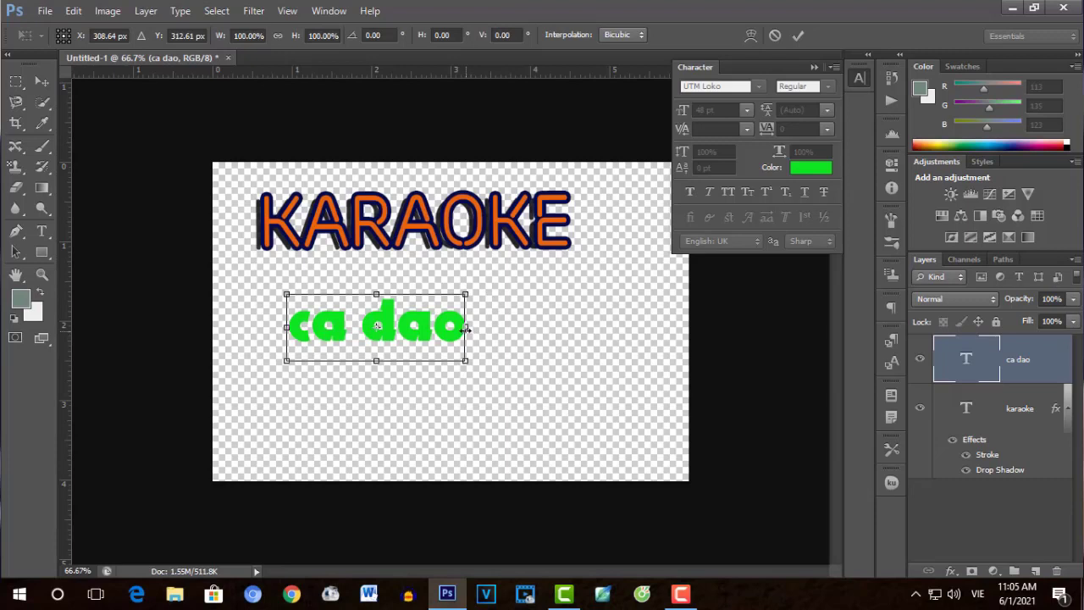
drag(465, 329, 540, 332)
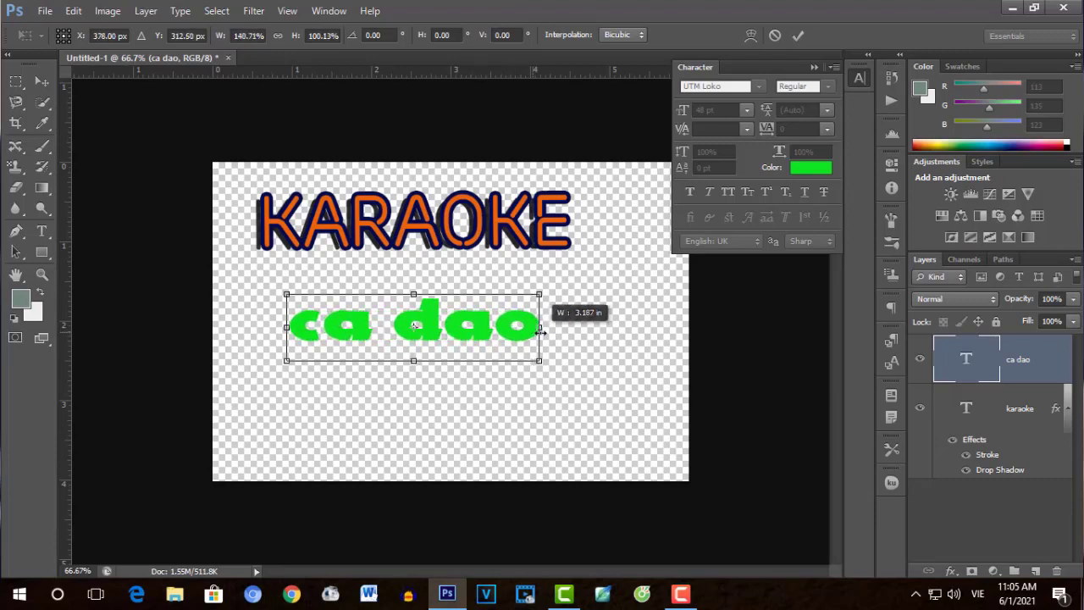
drag(540, 332, 552, 330)
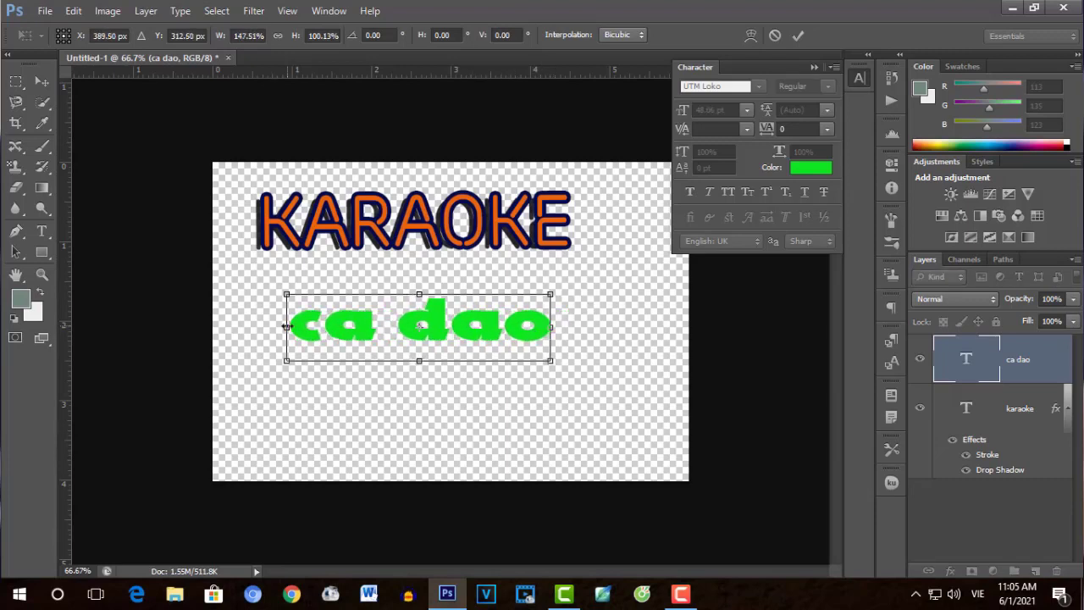
drag(276, 324, 256, 324)
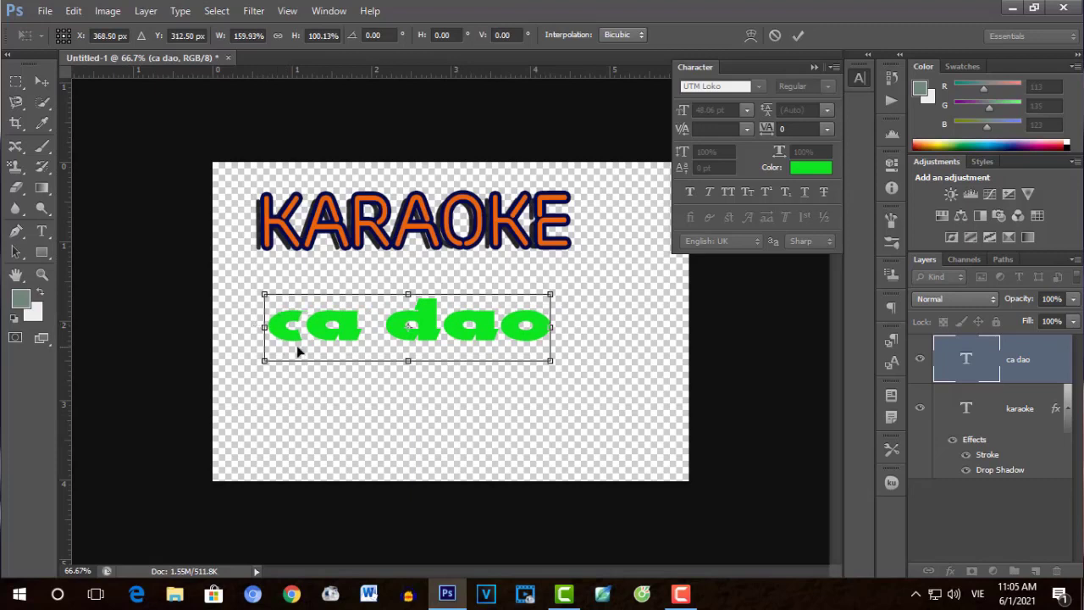
drag(375, 324, 374, 334)
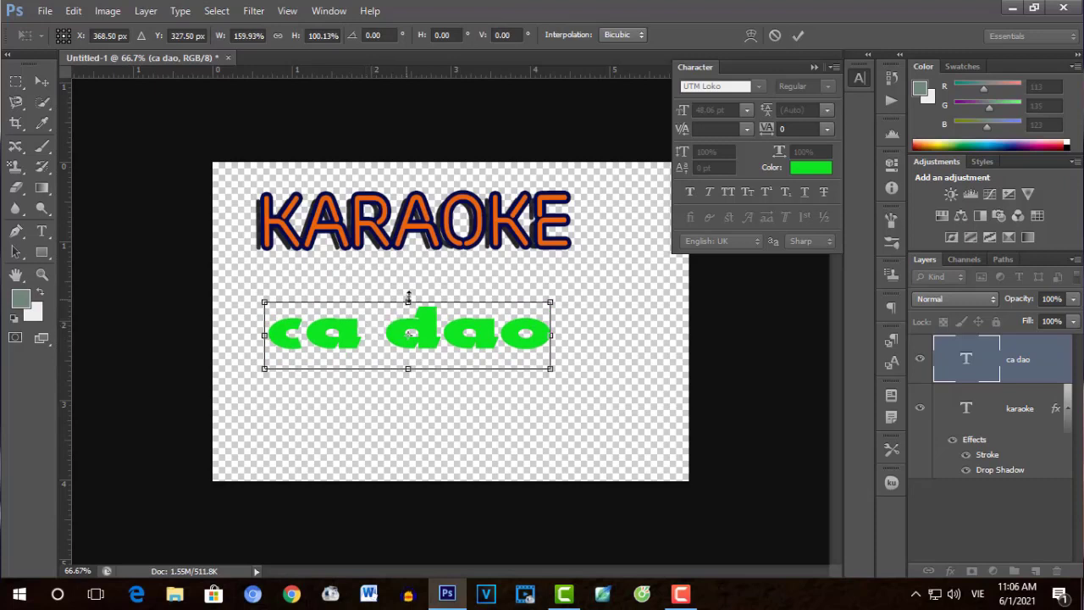
drag(408, 296, 412, 292)
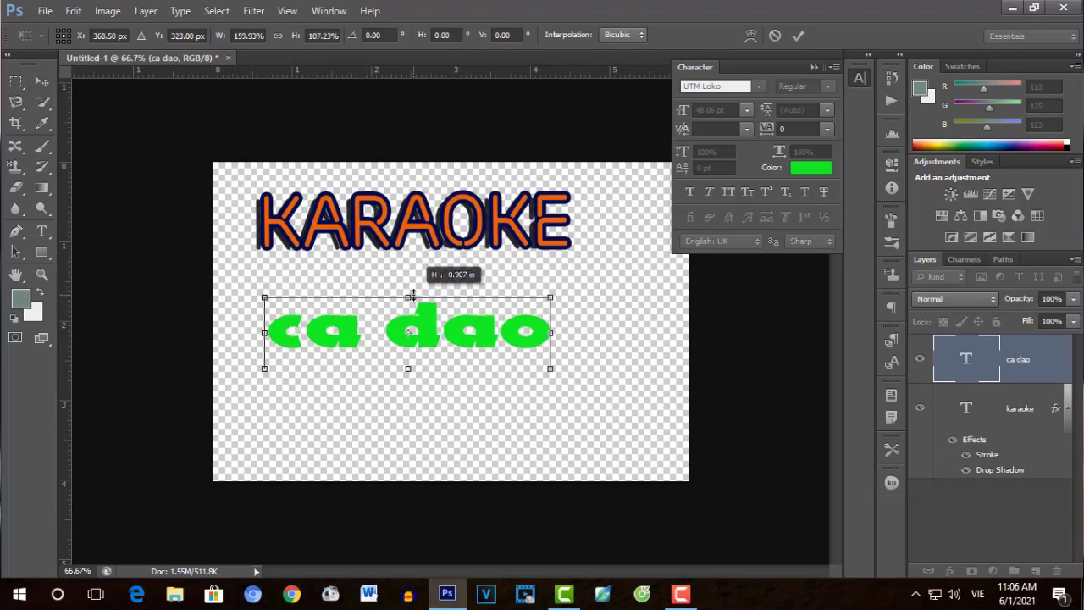
drag(573, 283, 573, 282)
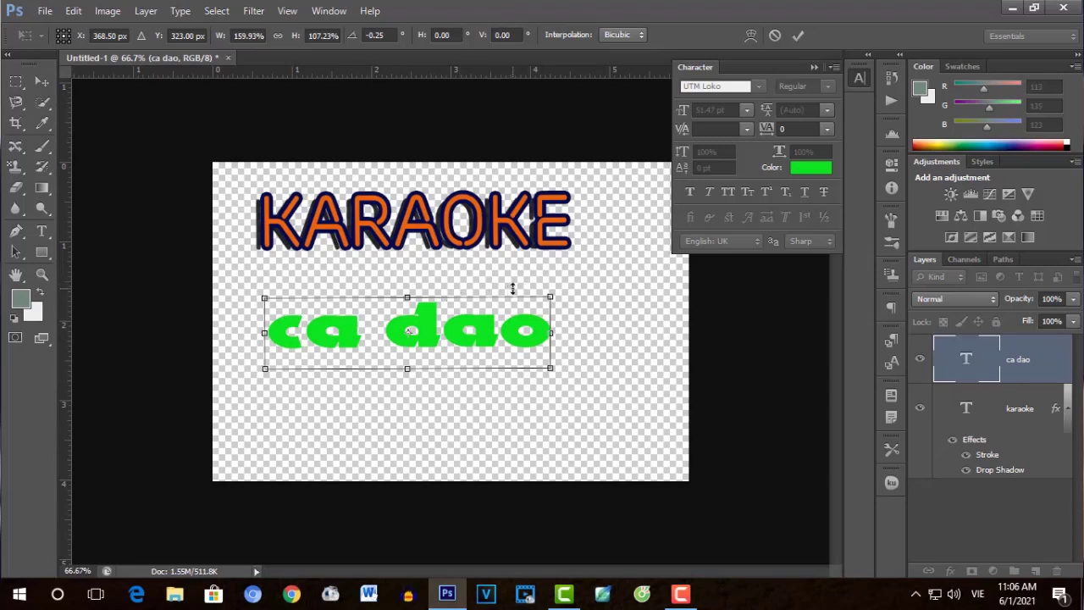
key(Return)
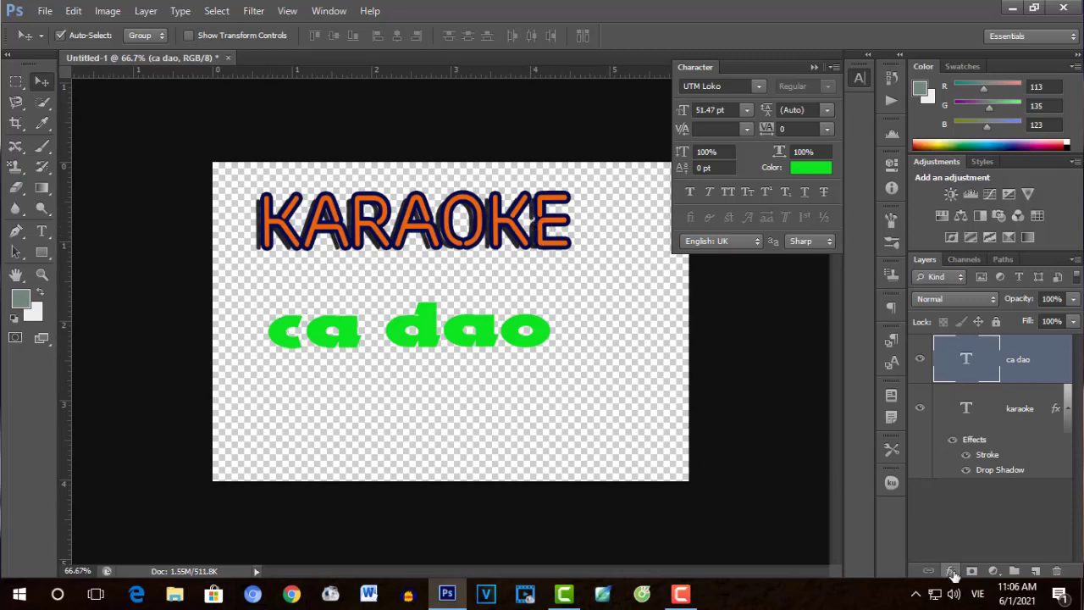
Give ca dao a thick dark navy (0e0b47) stroke and switch on its drop shadow
click(951, 572)
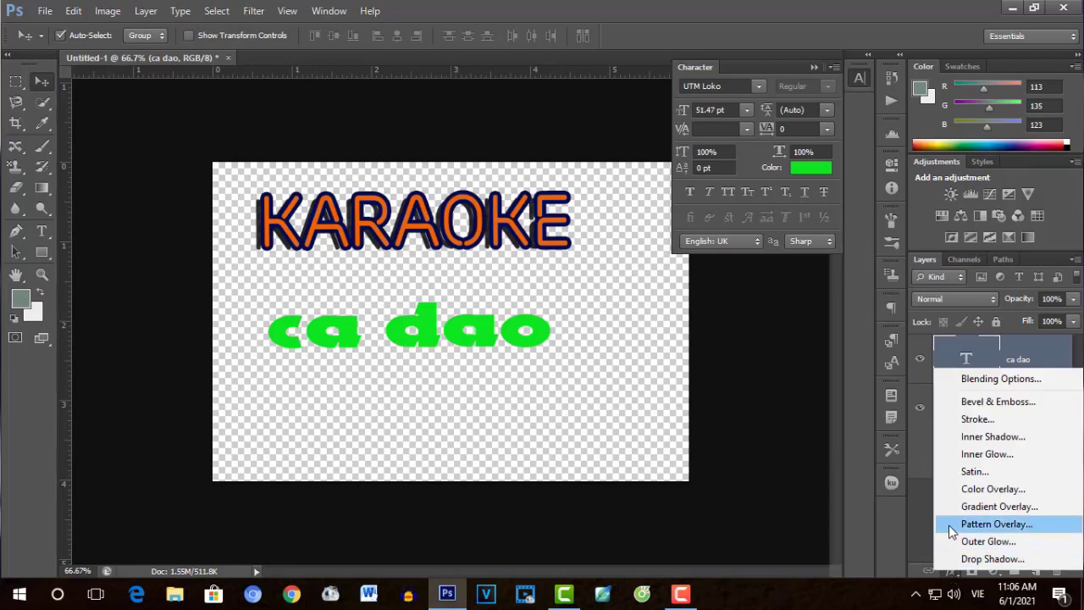
click(972, 419)
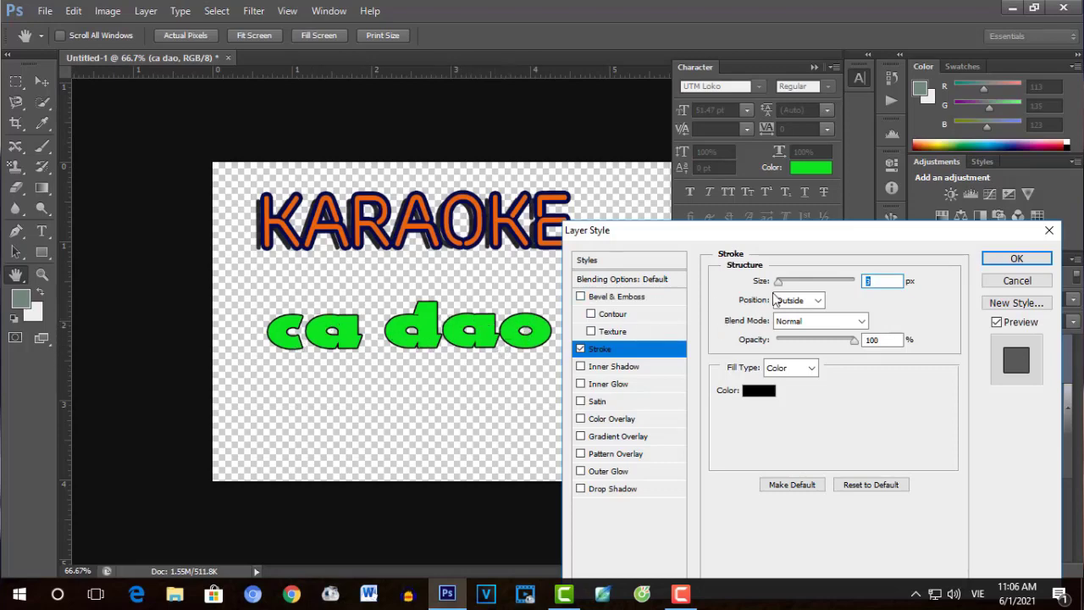
drag(780, 284, 784, 283)
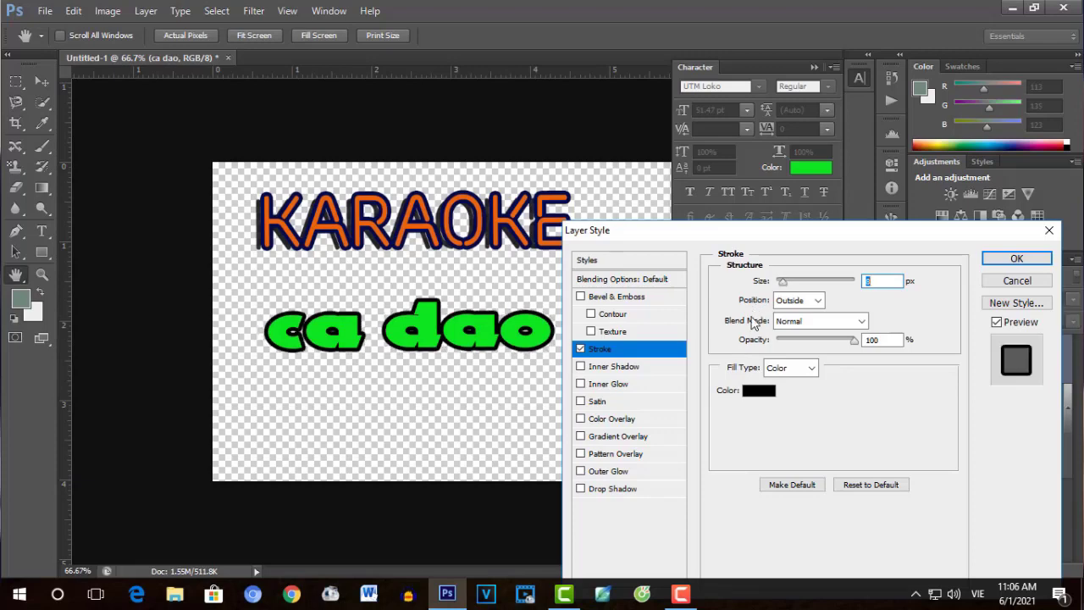
click(766, 398)
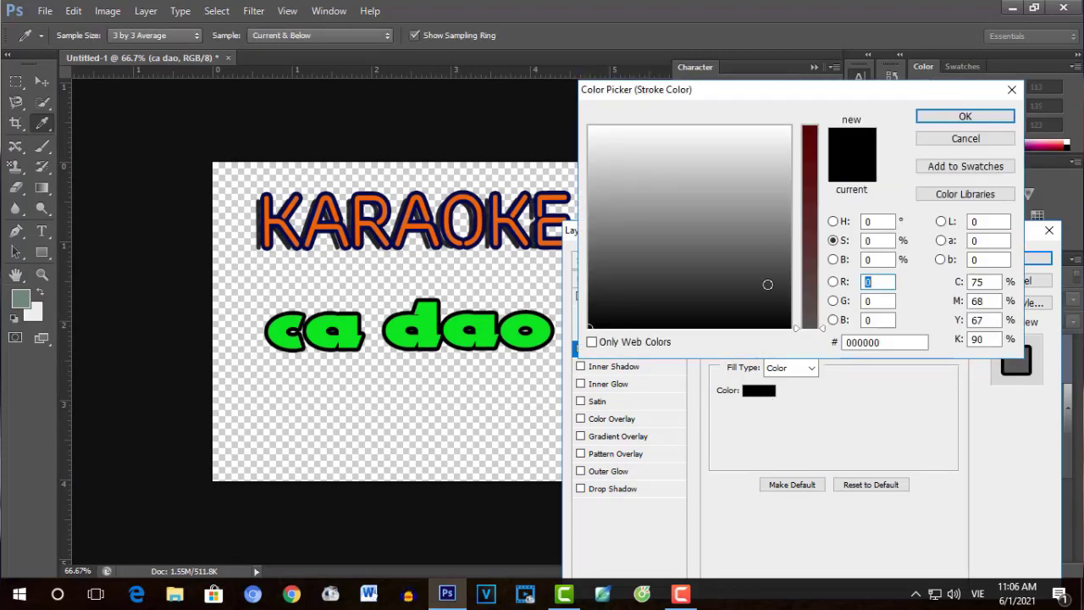
click(806, 156)
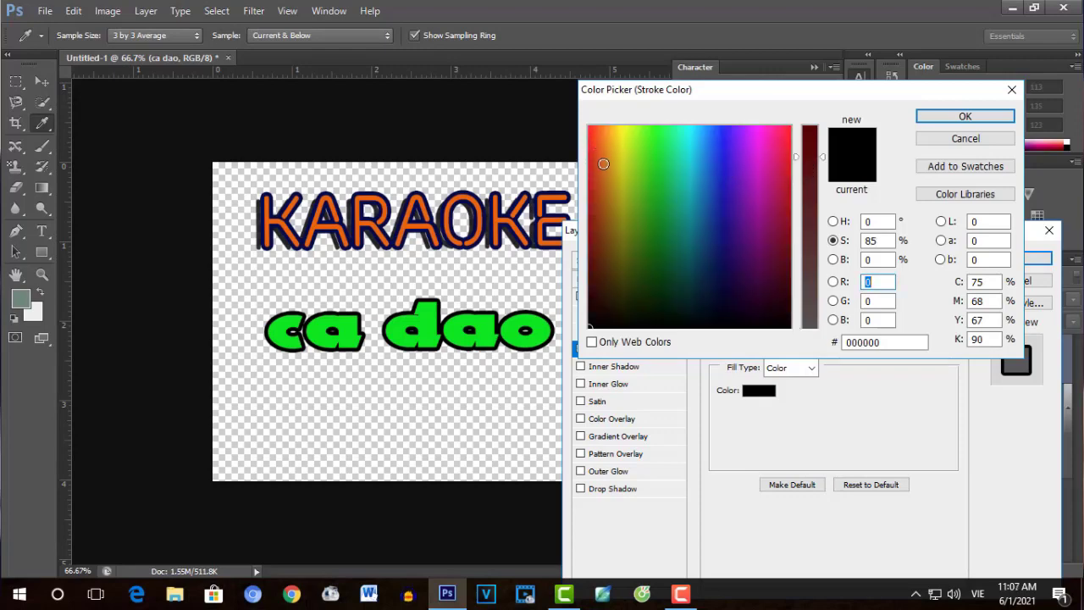
click(611, 150)
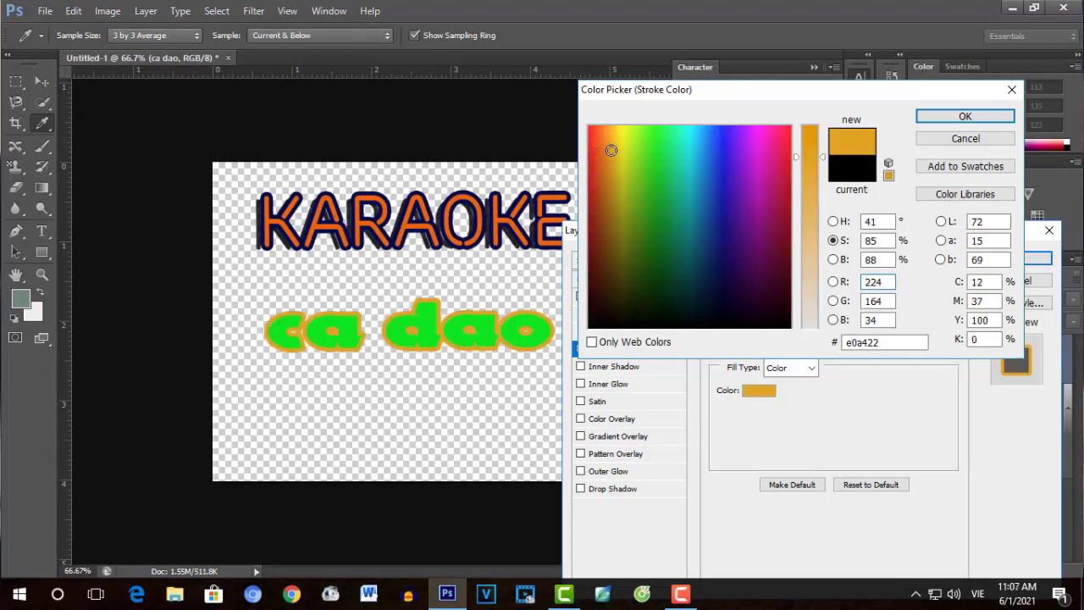
click(625, 155)
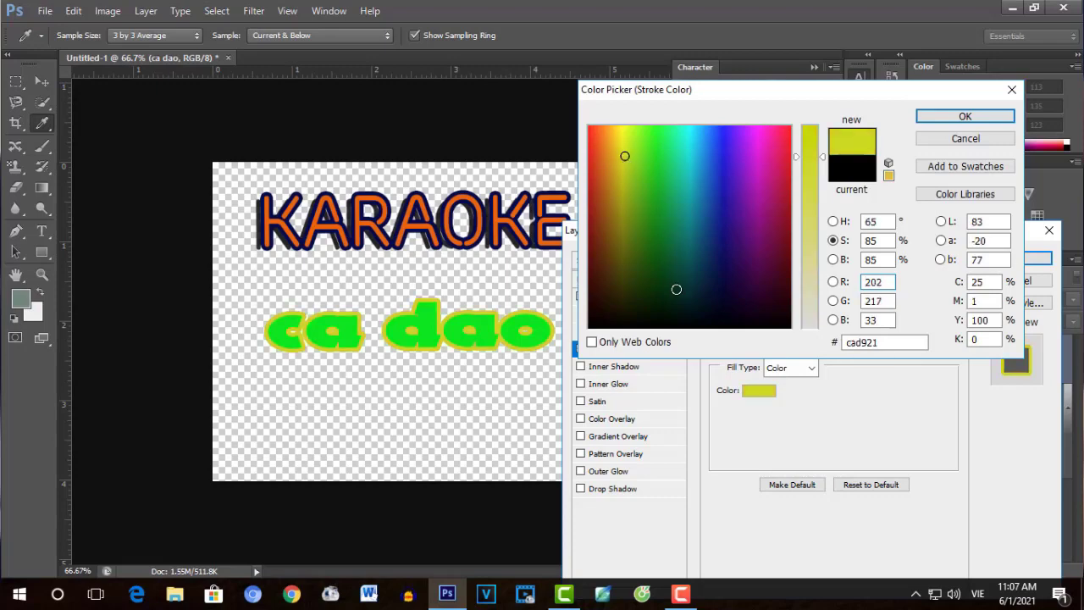
click(725, 272)
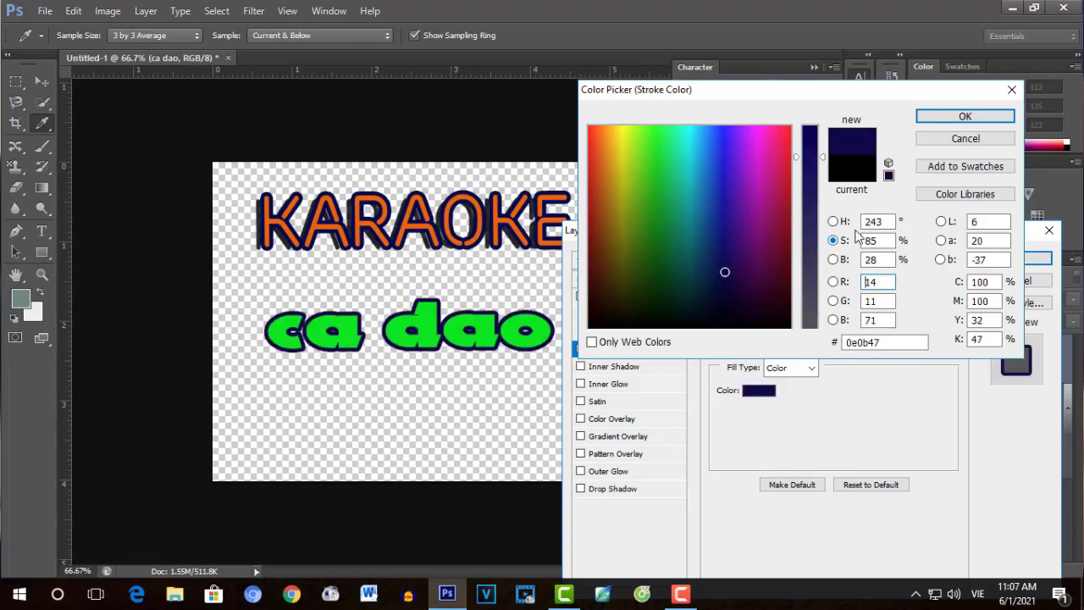
click(959, 117)
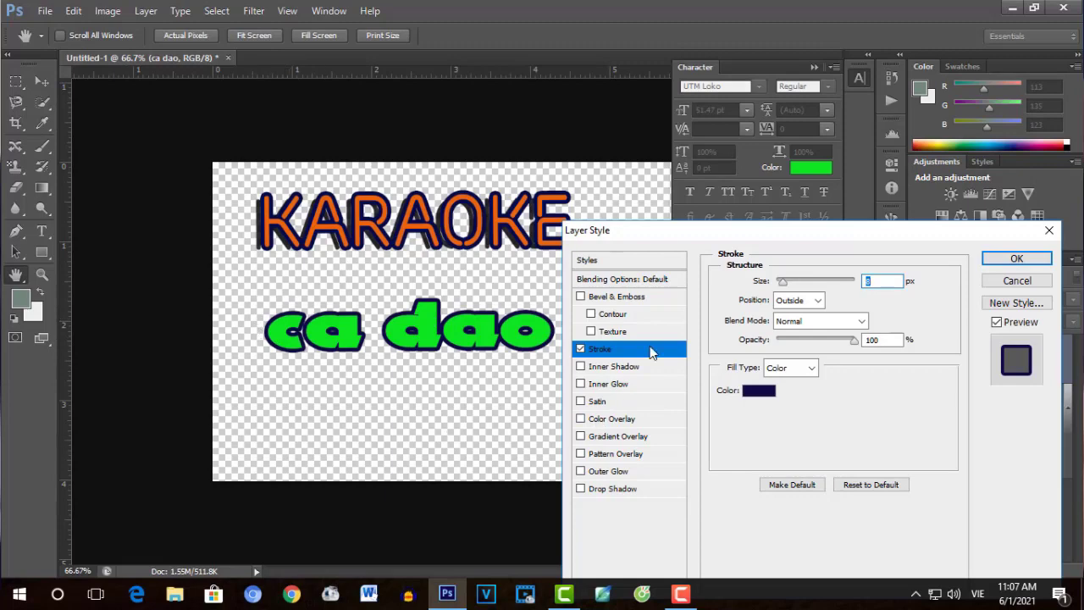
click(608, 490)
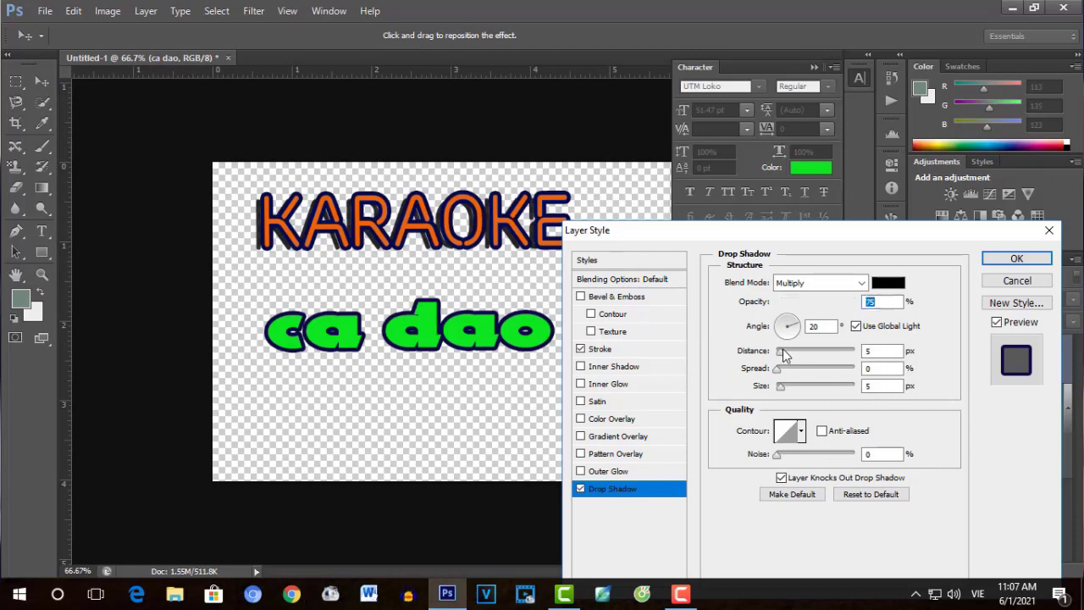
Set the ca dao drop shadow to 100% opacity, about 23 px distance, 21% spread
drag(783, 355, 788, 352)
drag(836, 304, 856, 304)
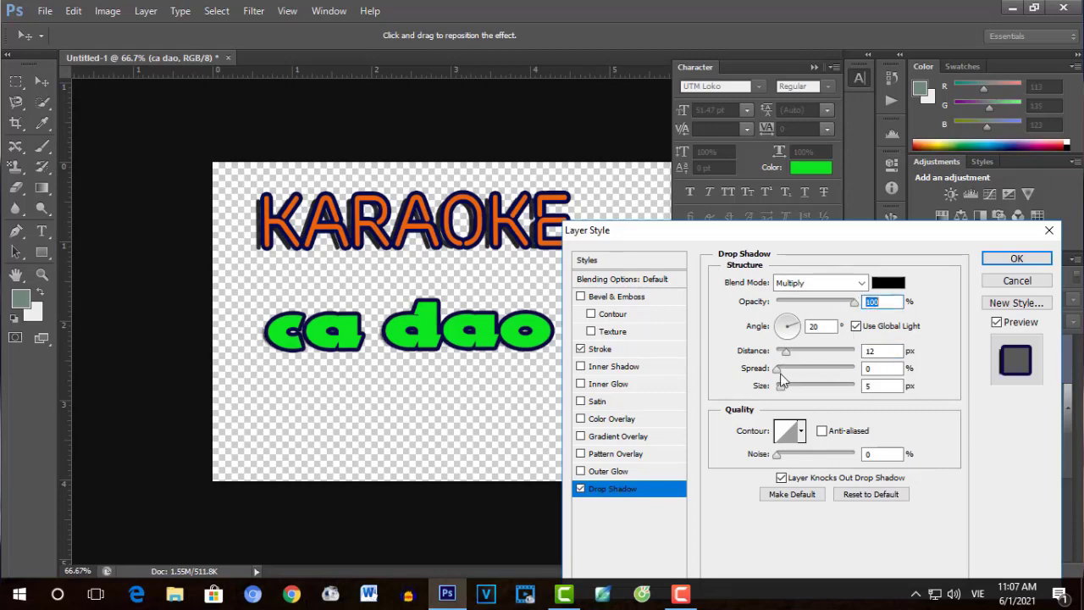
drag(777, 369, 791, 374)
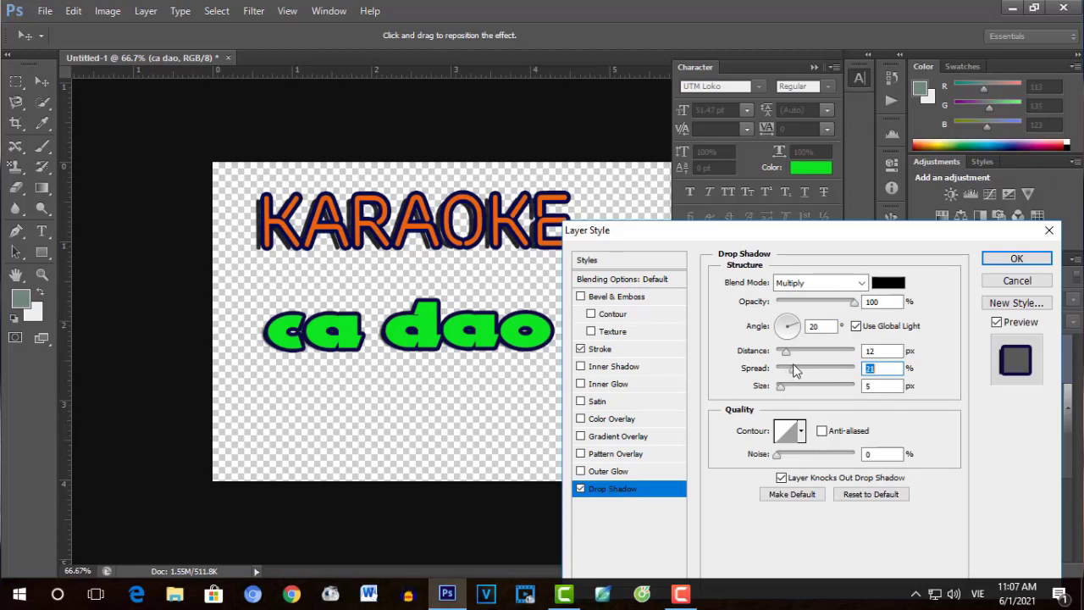
drag(787, 355, 797, 354)
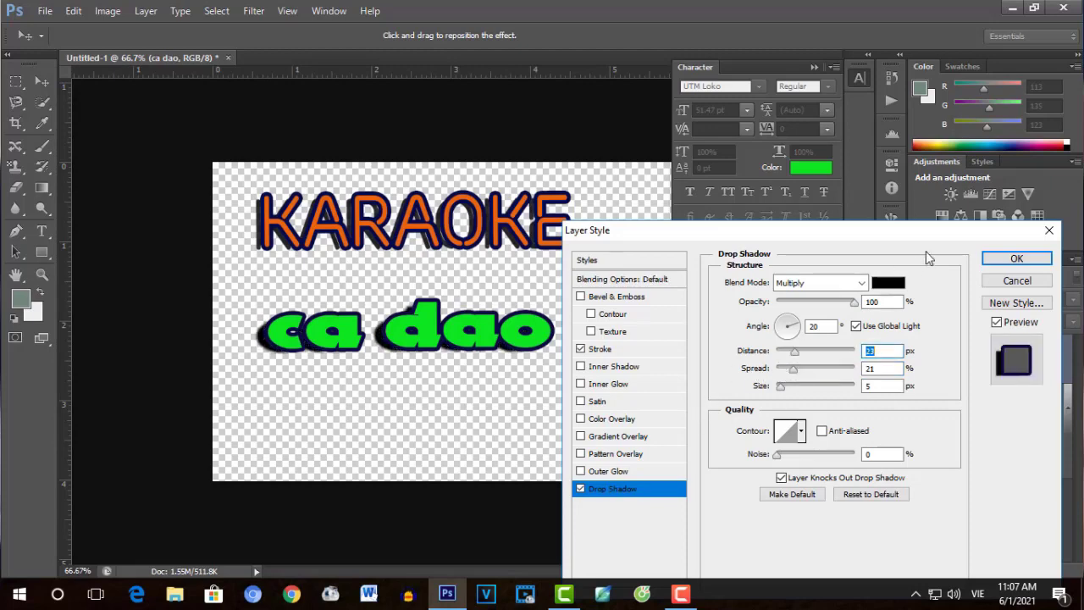
click(1008, 259)
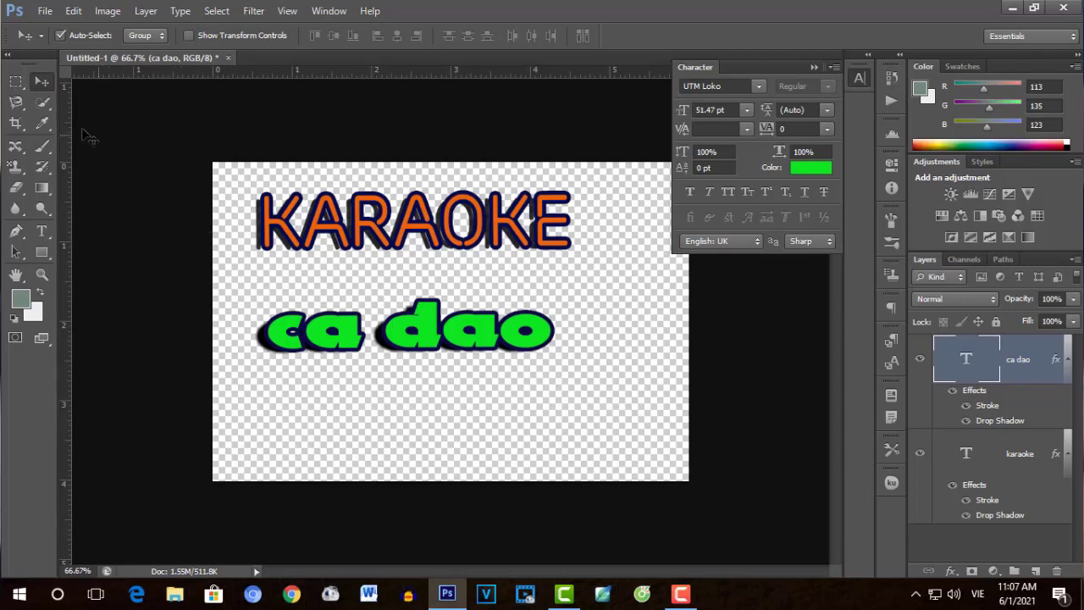
Crop the canvas, nudging the top edge and trimming the empty bottom up to the text
click(17, 124)
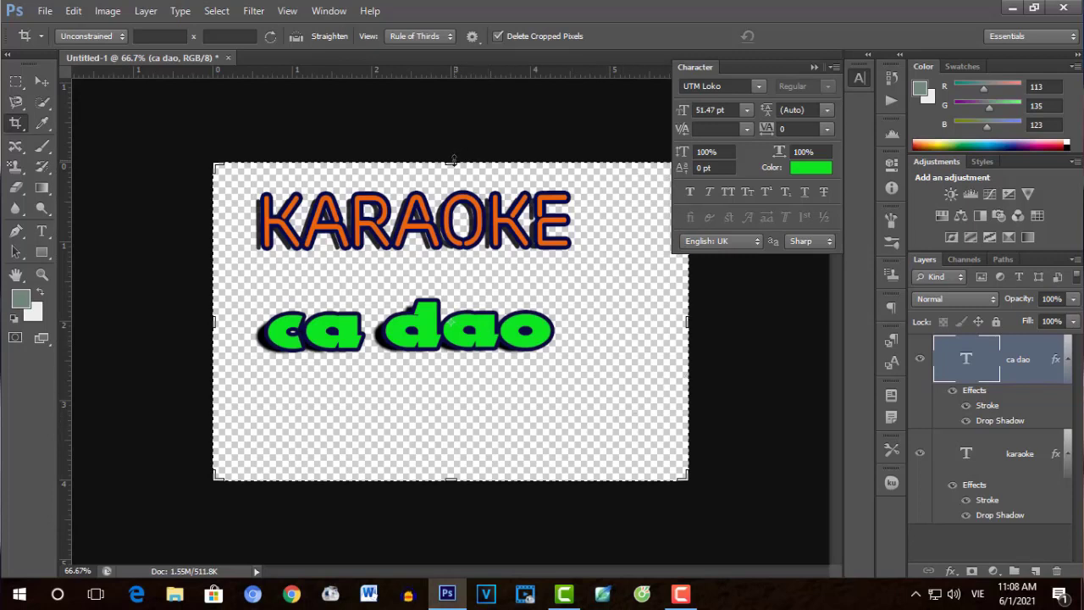
drag(454, 160, 455, 147)
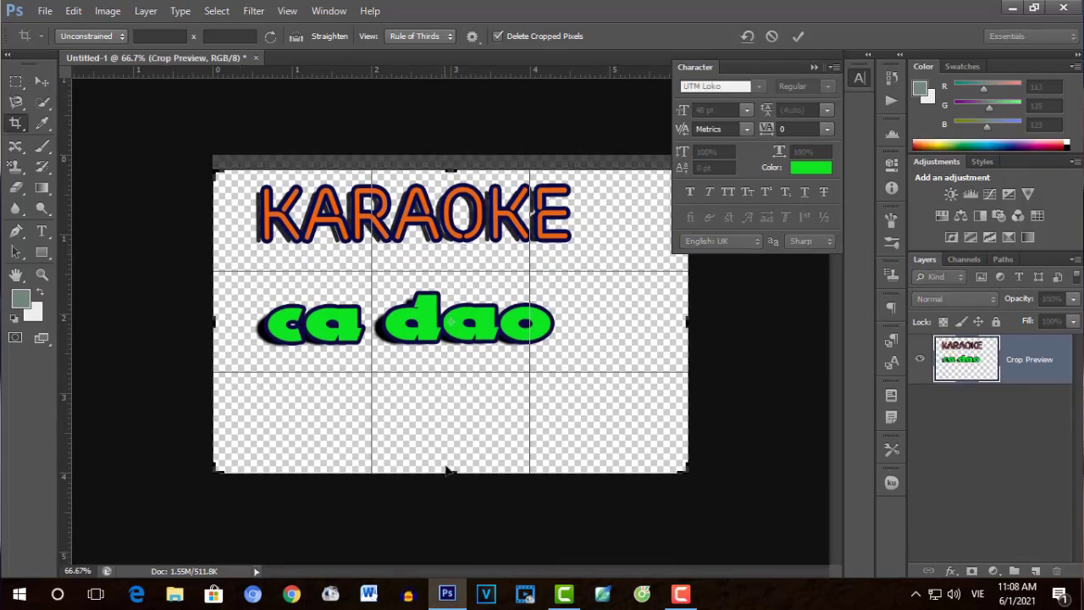
drag(449, 471, 451, 422)
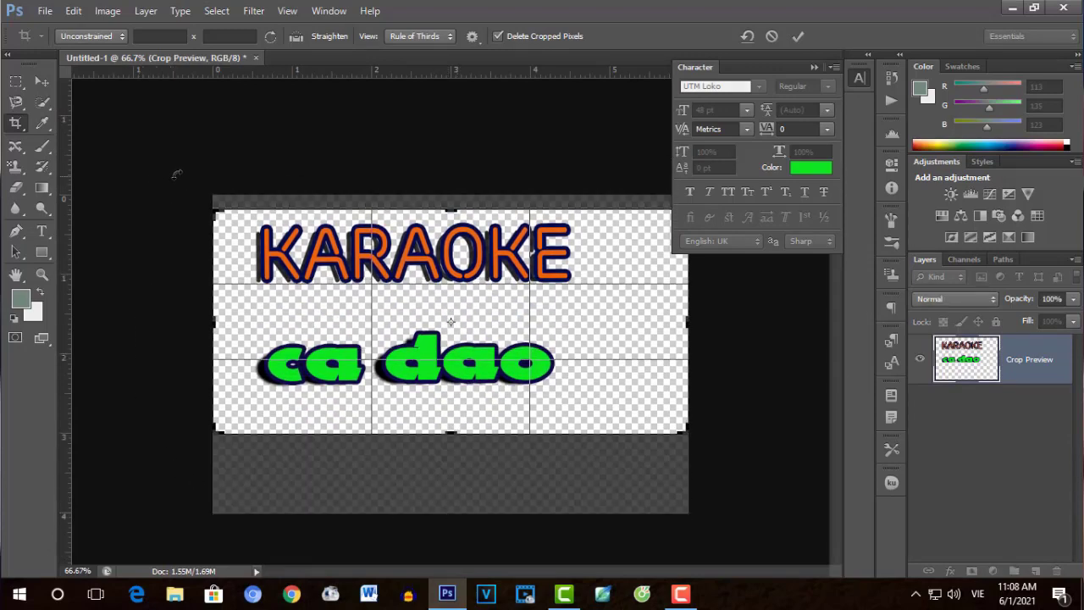
key(Return)
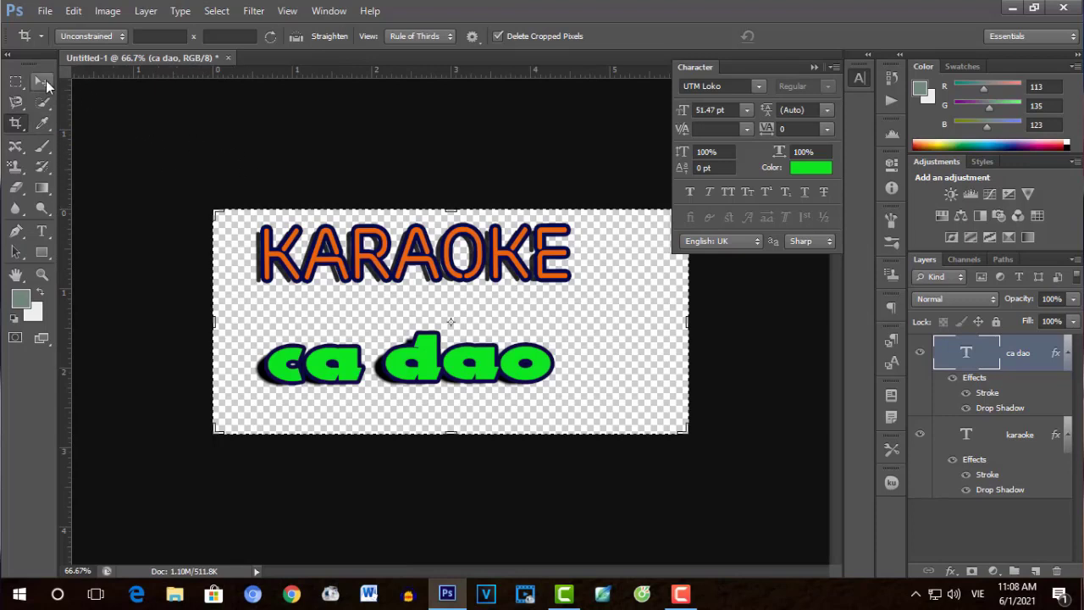
Switch back to the Move tool and bring up the File menu
click(46, 80)
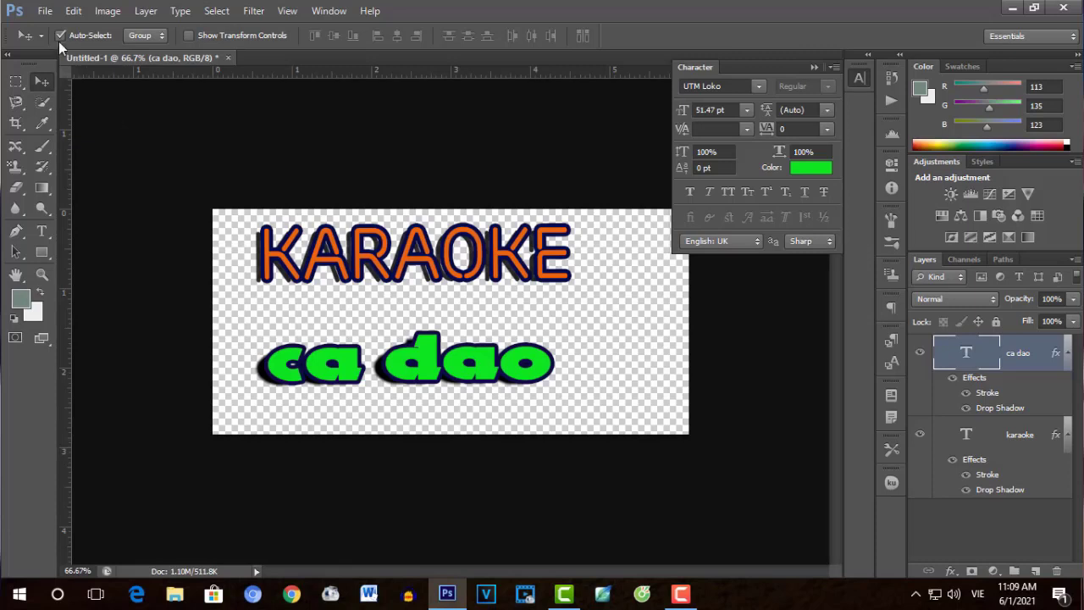
click(50, 17)
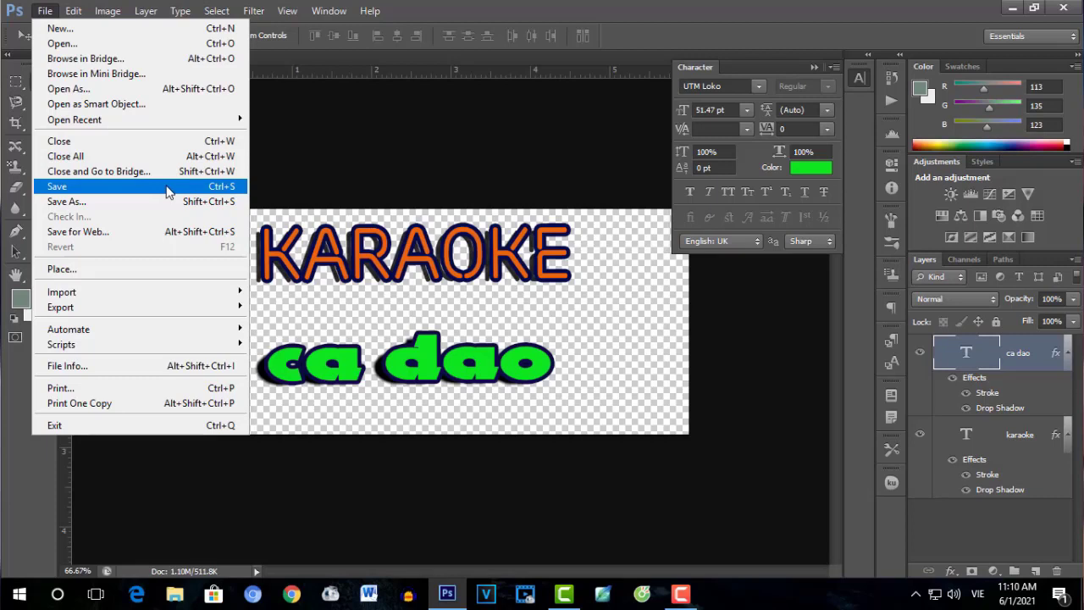
Start Save As and replace the default file name with 'anhr ka' as a PSD in Downloads
click(121, 194)
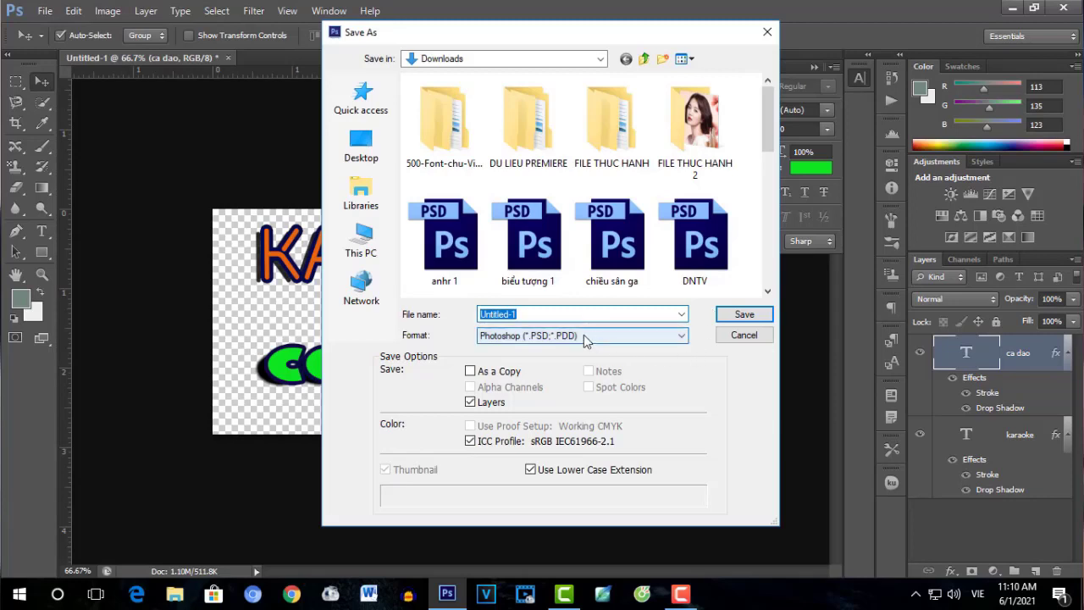
click(529, 314)
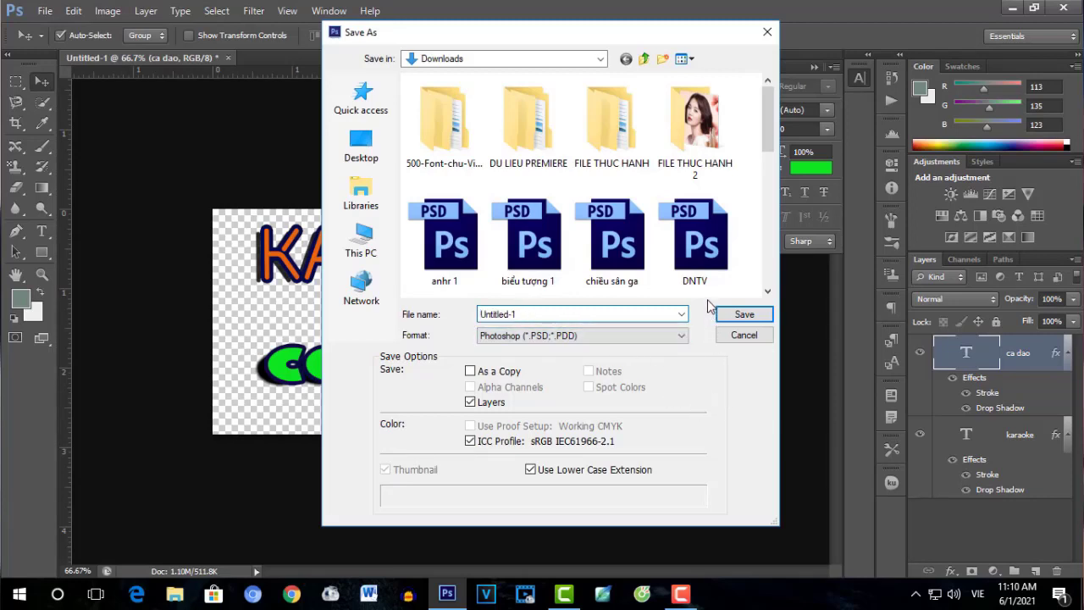
key(BackSpace)
key(BackSpace)
key(BackSpace)
key(BackSpace)
key(BackSpace)
key(BackSpace)
key(BackSpace)
key(BackSpace)
key(BackSpace)
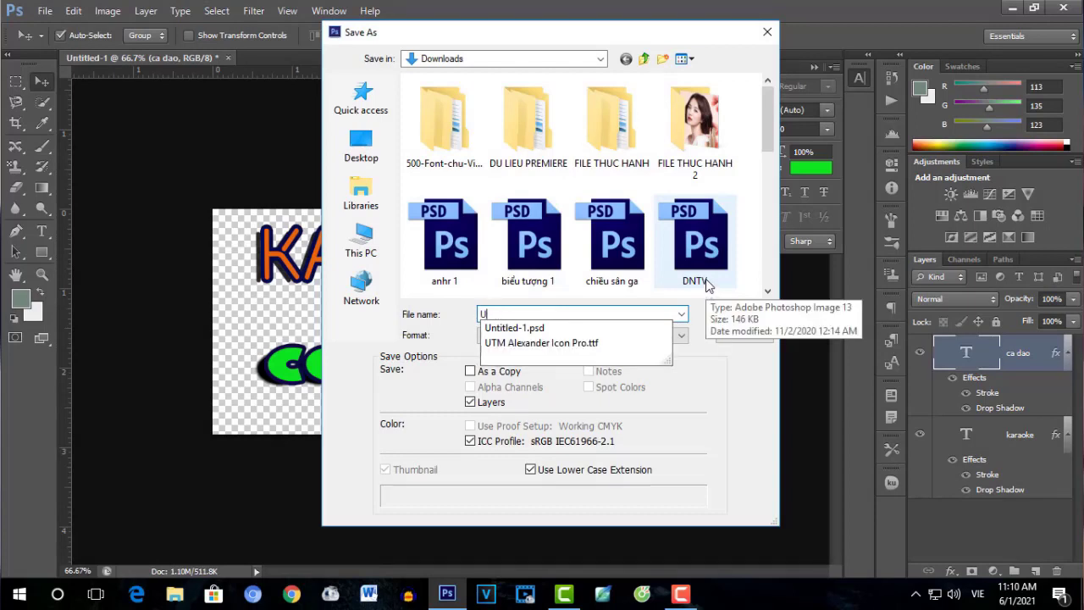
key(BackSpace)
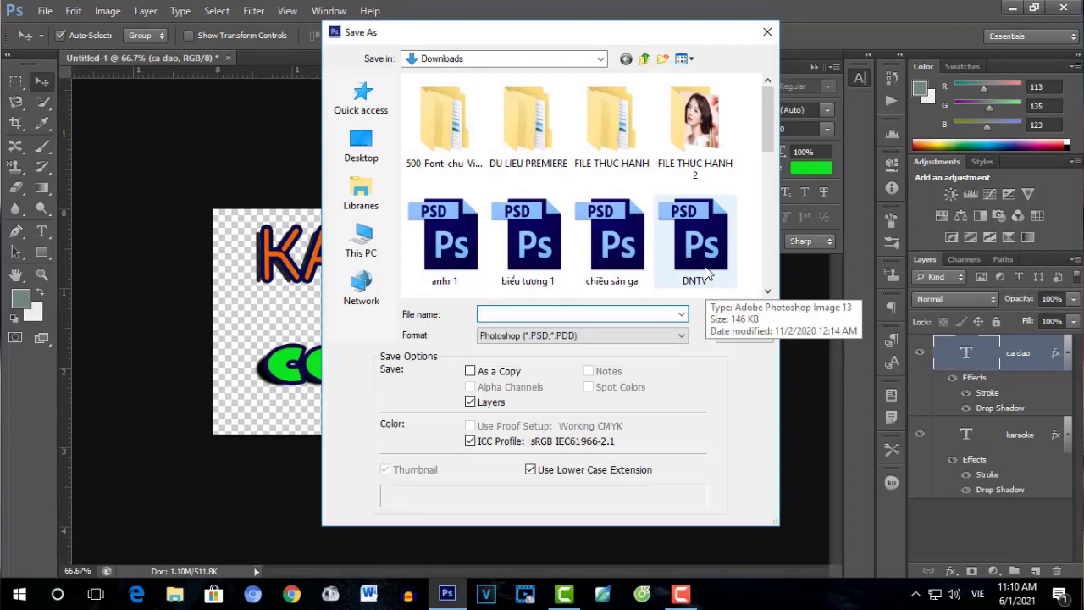
text(anh)
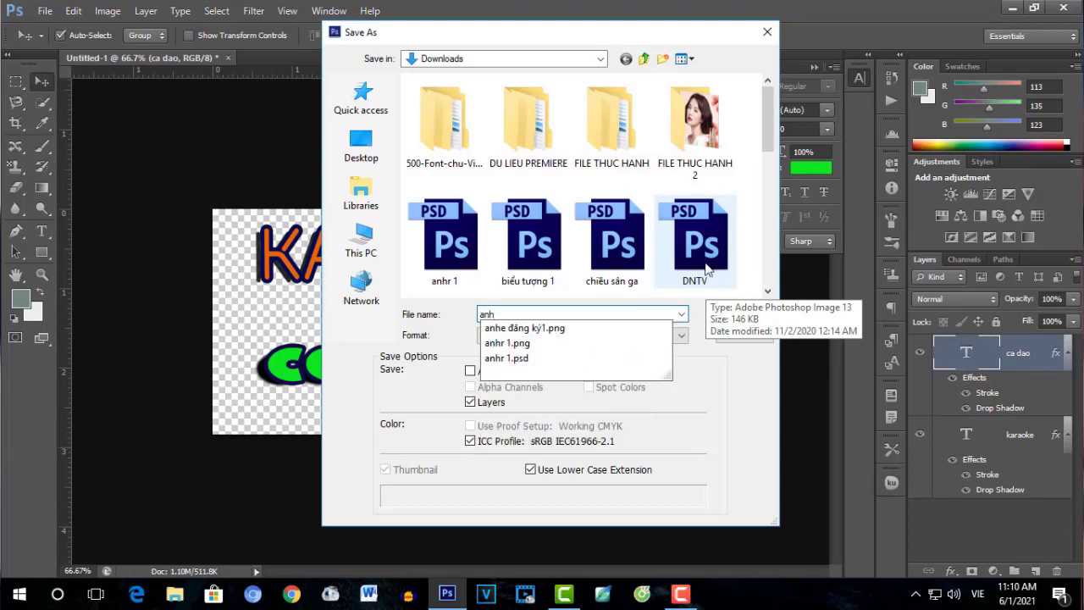
text(r)
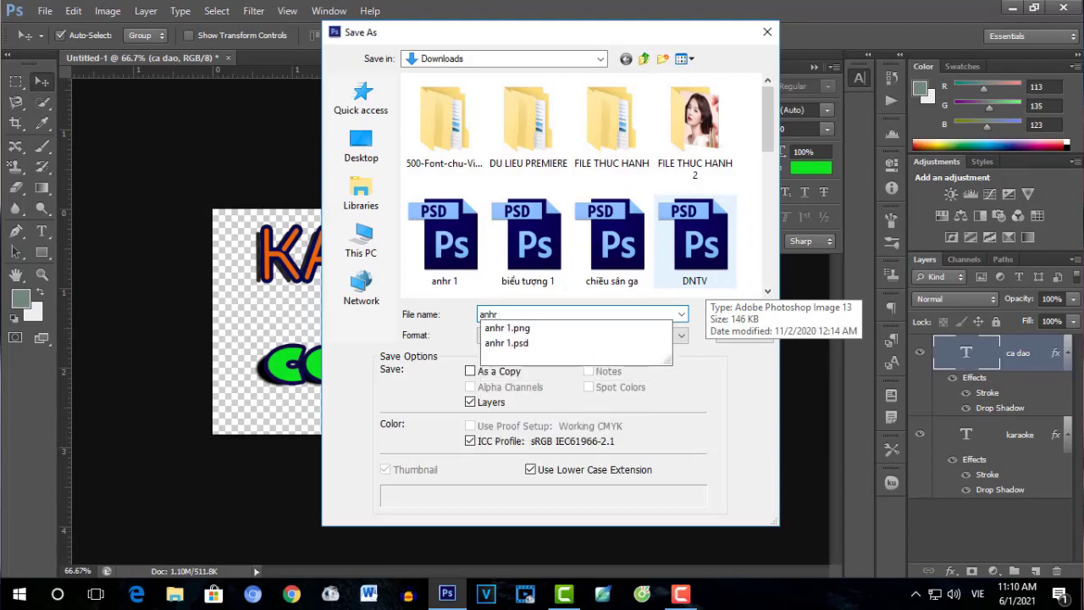
text( kara)
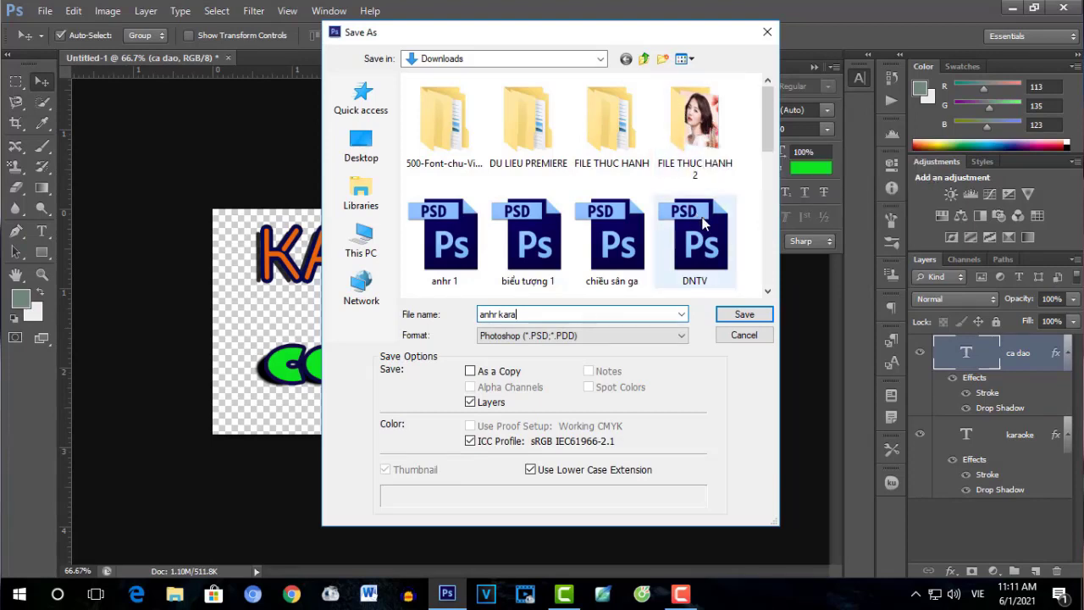
Save the design as anhr kara.psd, then start another Save As from the File menu
click(744, 315)
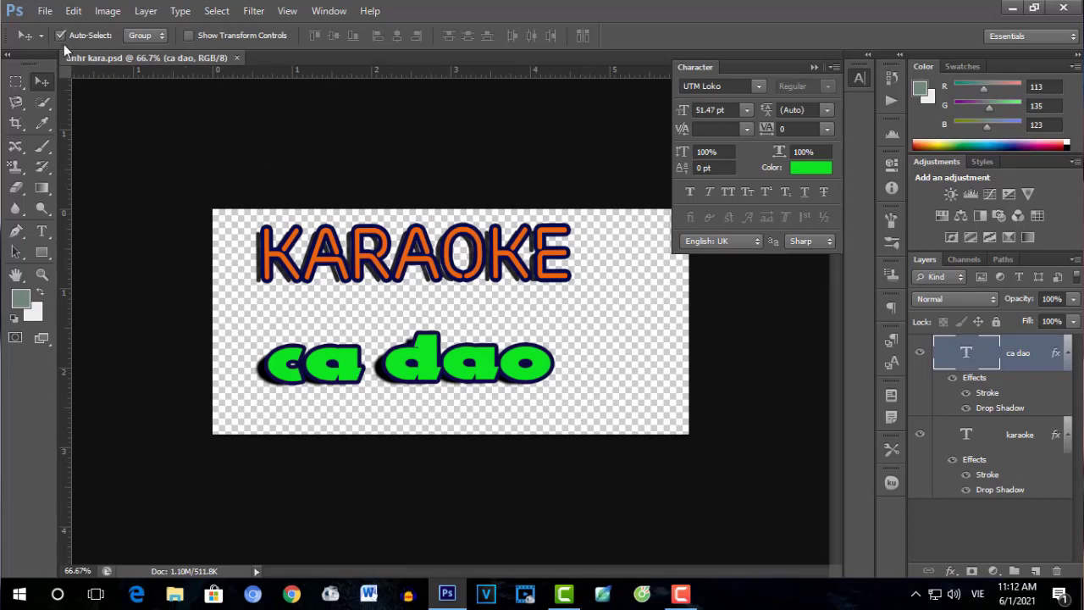
click(45, 11)
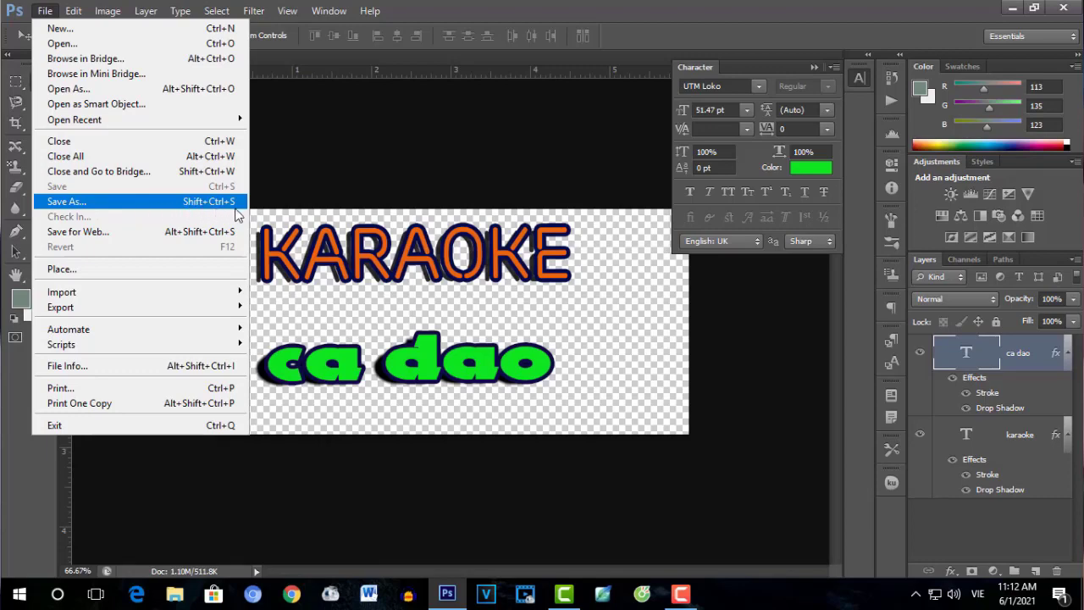
click(237, 216)
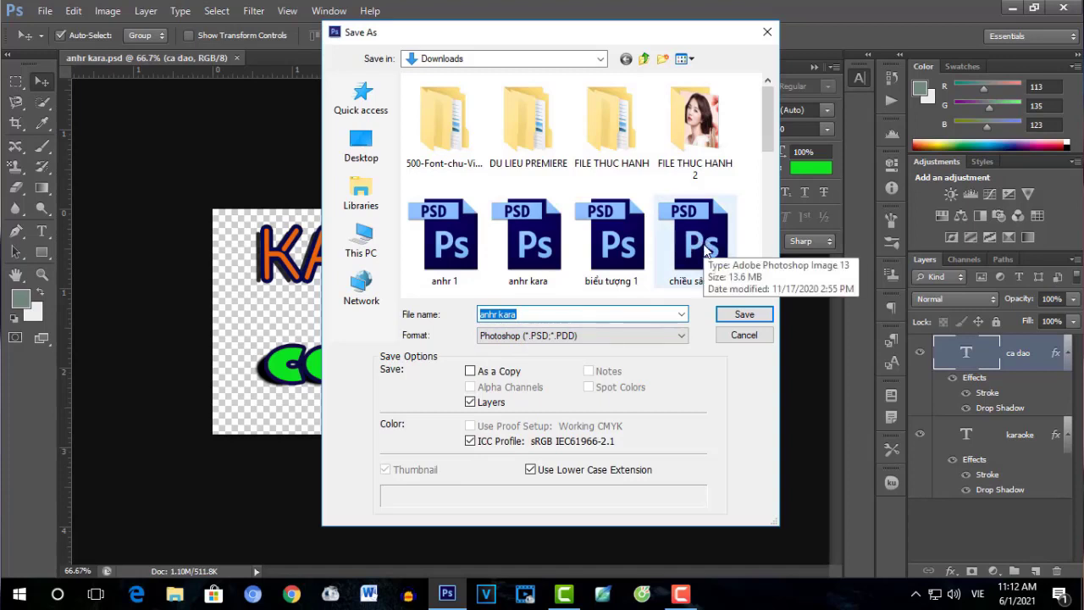
Set the copy's format to PNG, briefly trying JPEG, and save it as anhr kara.png
click(684, 338)
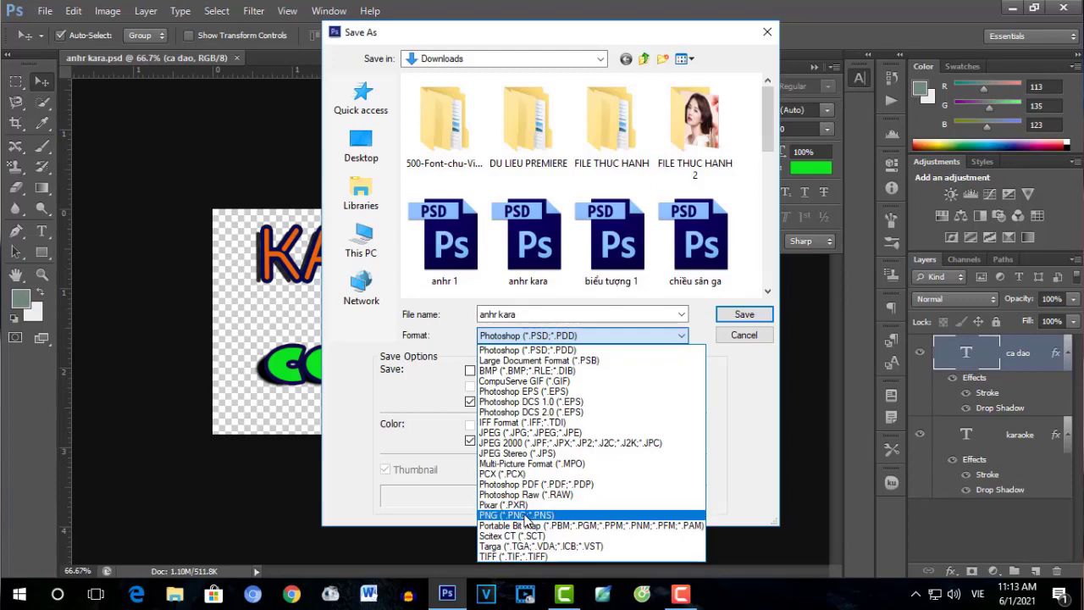
click(527, 515)
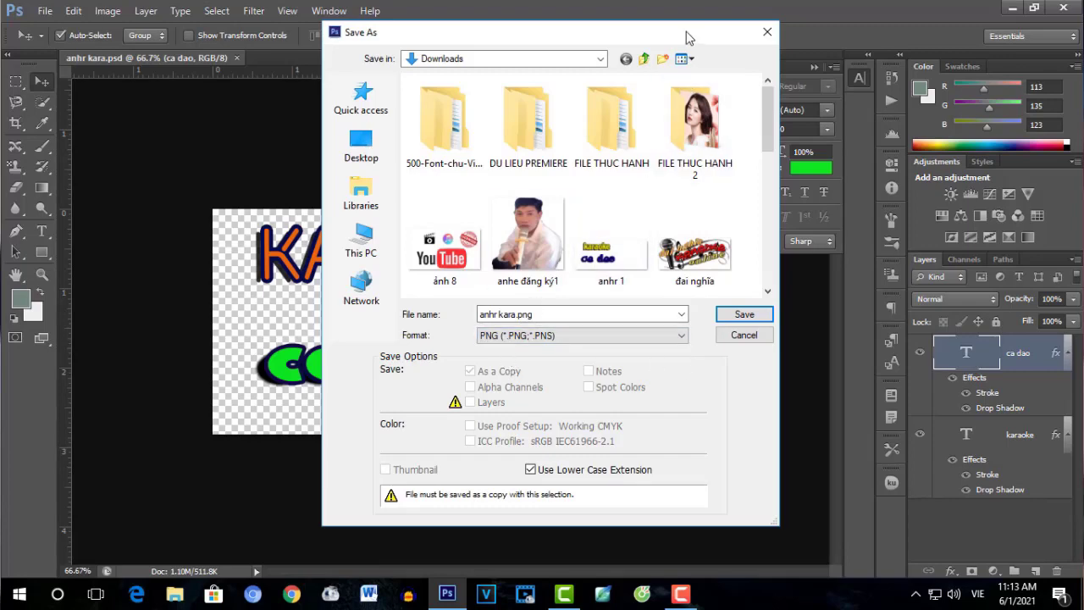
drag(691, 33, 804, 36)
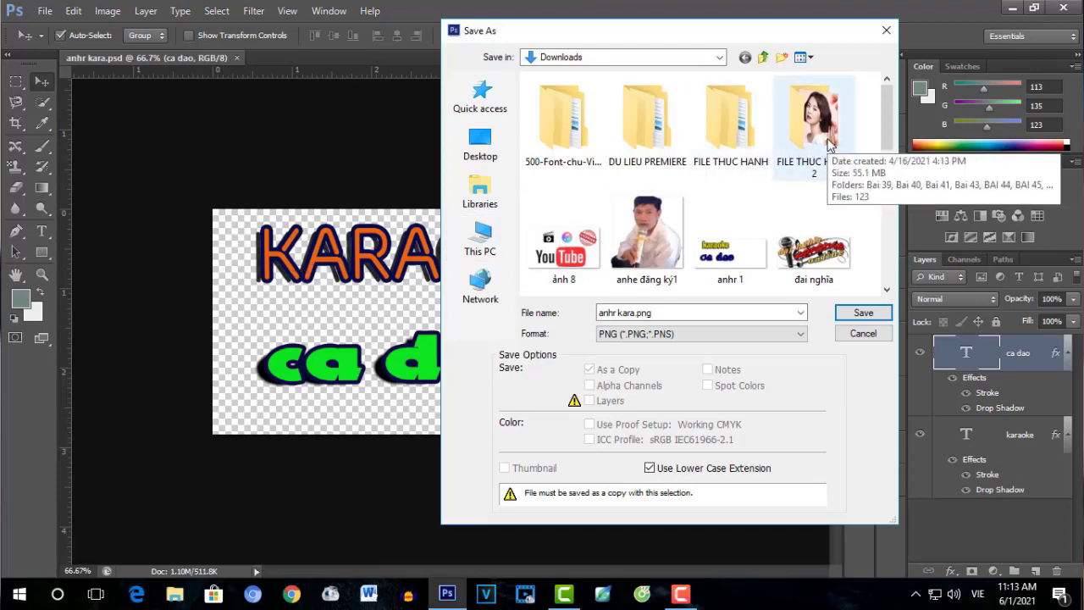
click(803, 335)
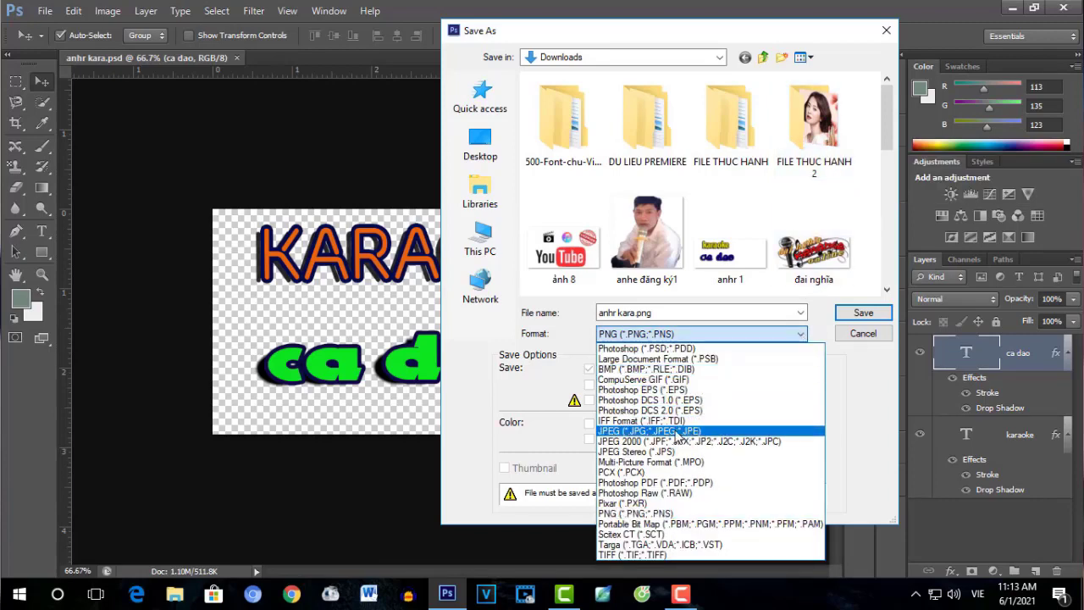
click(651, 432)
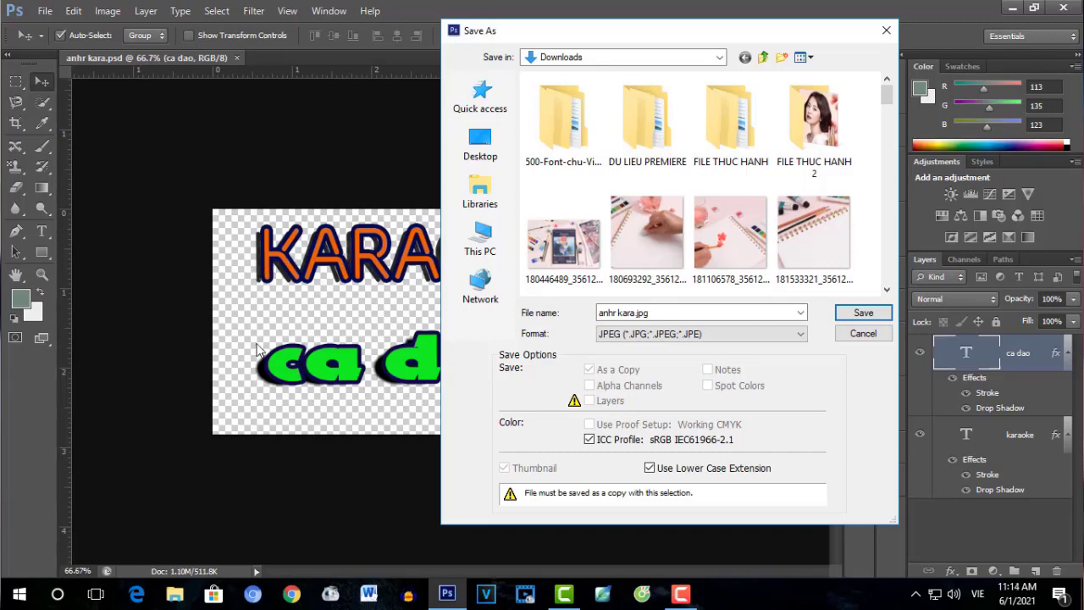
click(801, 335)
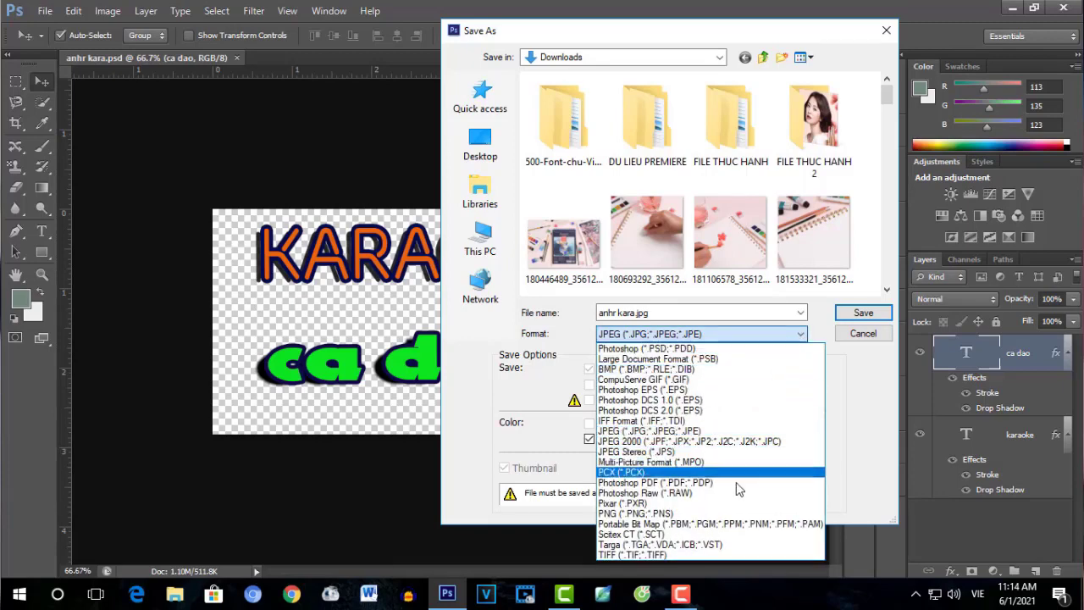
click(656, 515)
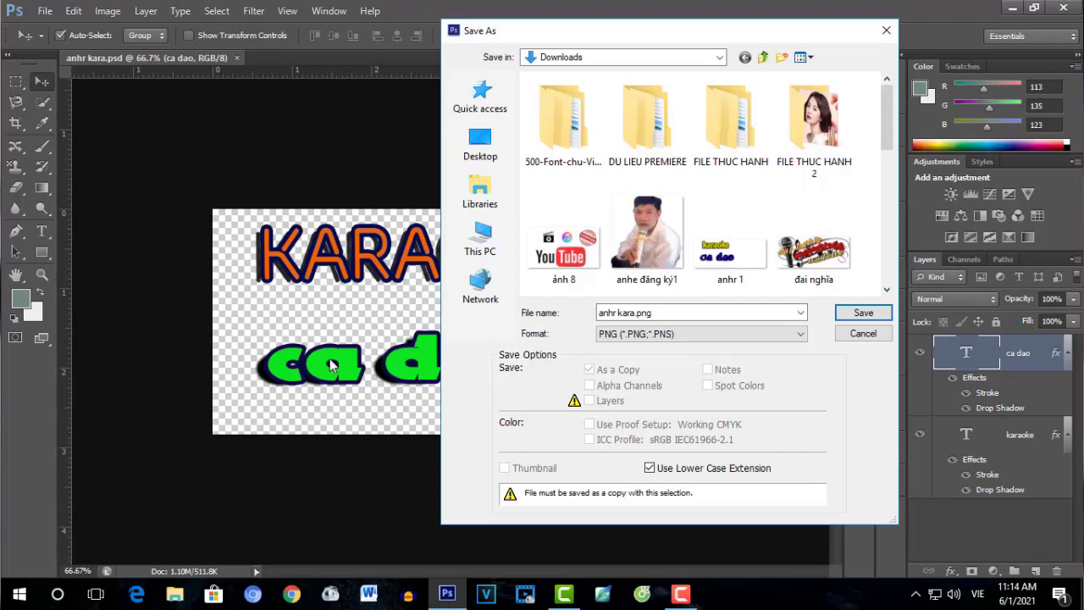
click(863, 313)
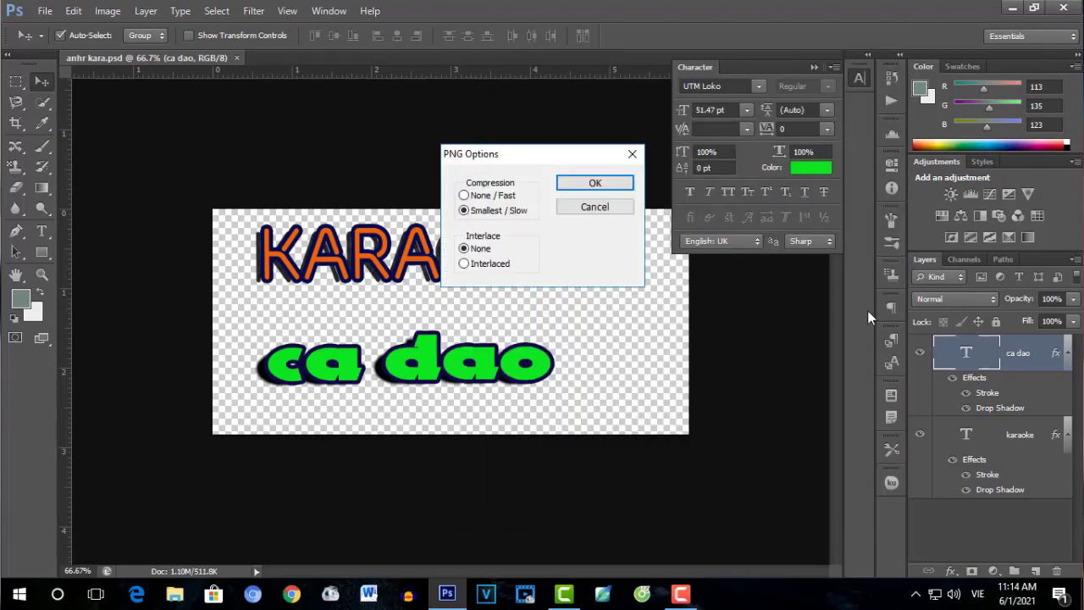
Accept the PNG Options to write anhr kara.png
click(607, 181)
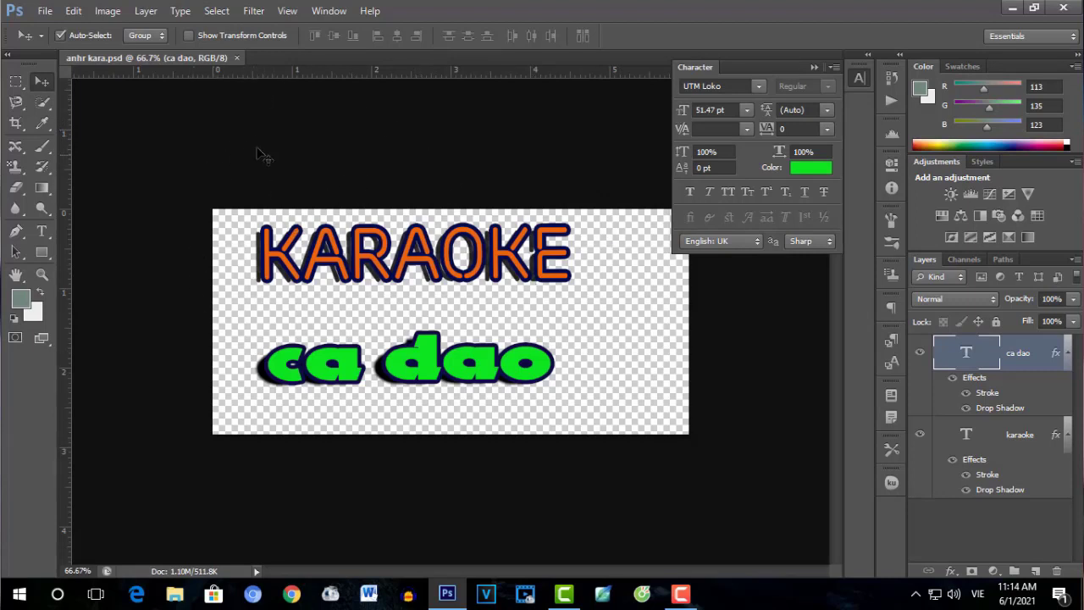
Close the document and reopen anhr kara.psd from Downloads with Ctrl+O
click(237, 58)
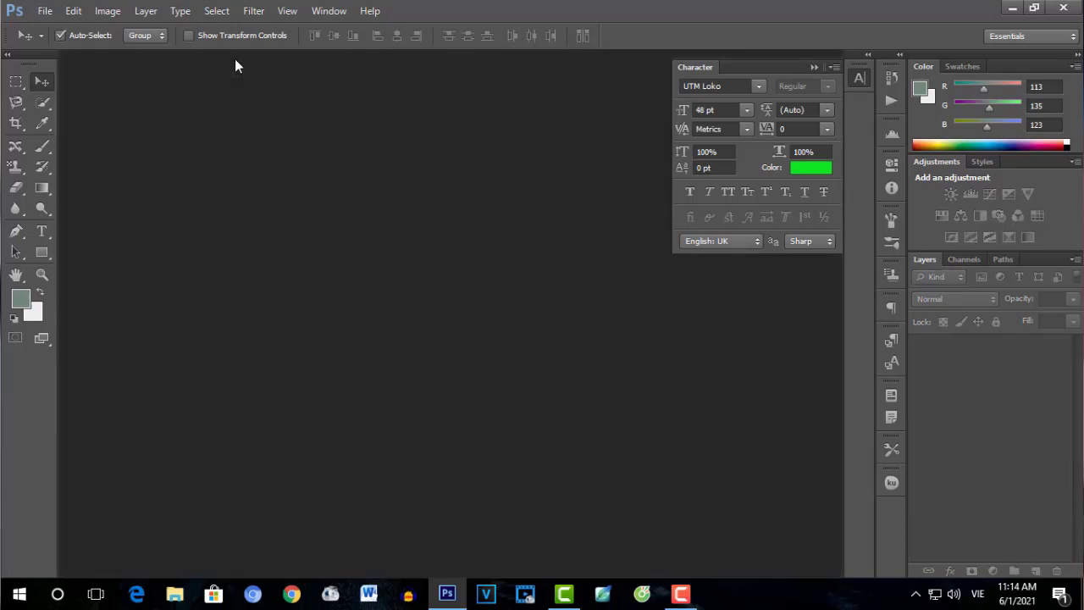
click(47, 14)
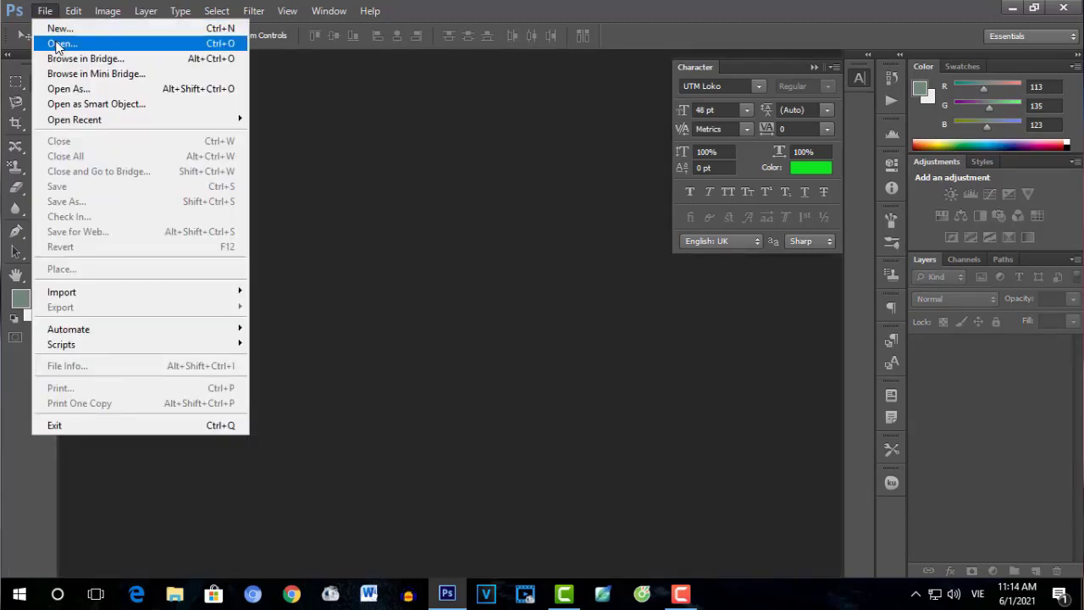
key(ctrl+o)
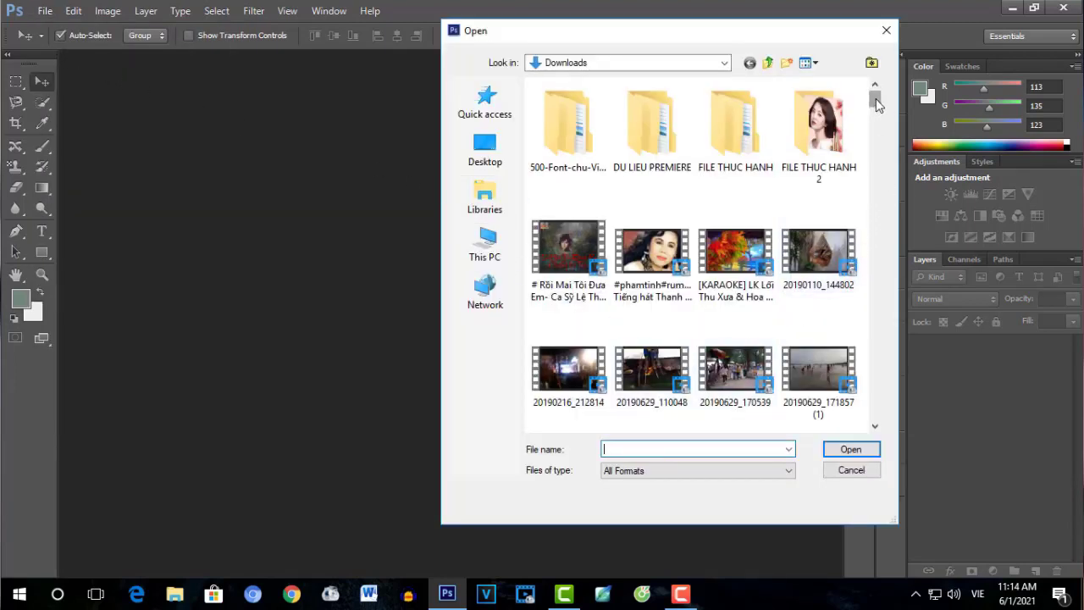
drag(877, 102, 881, 161)
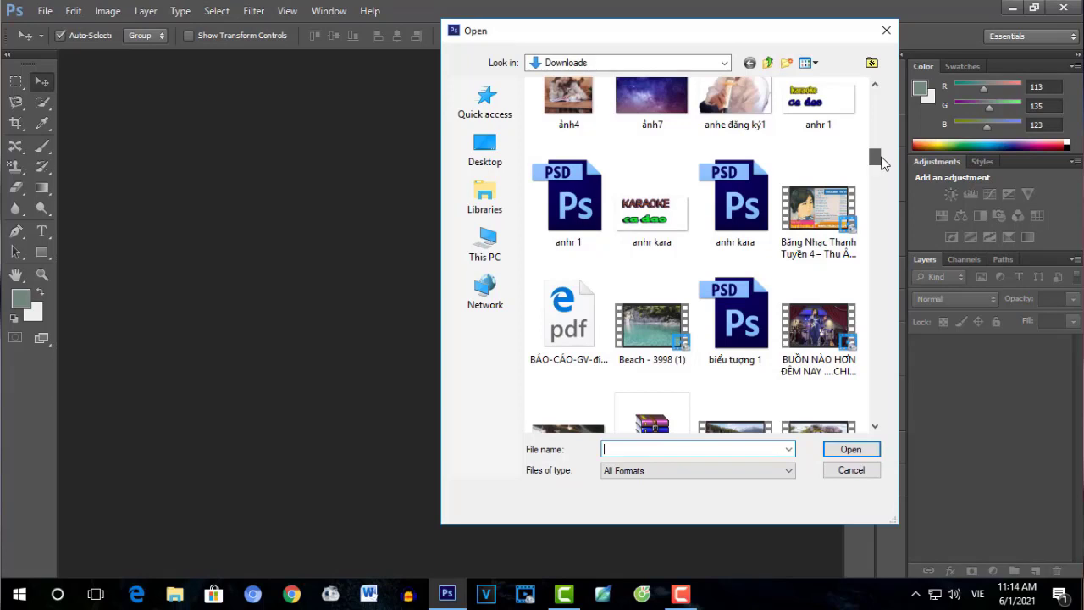
mouse_move(730, 196)
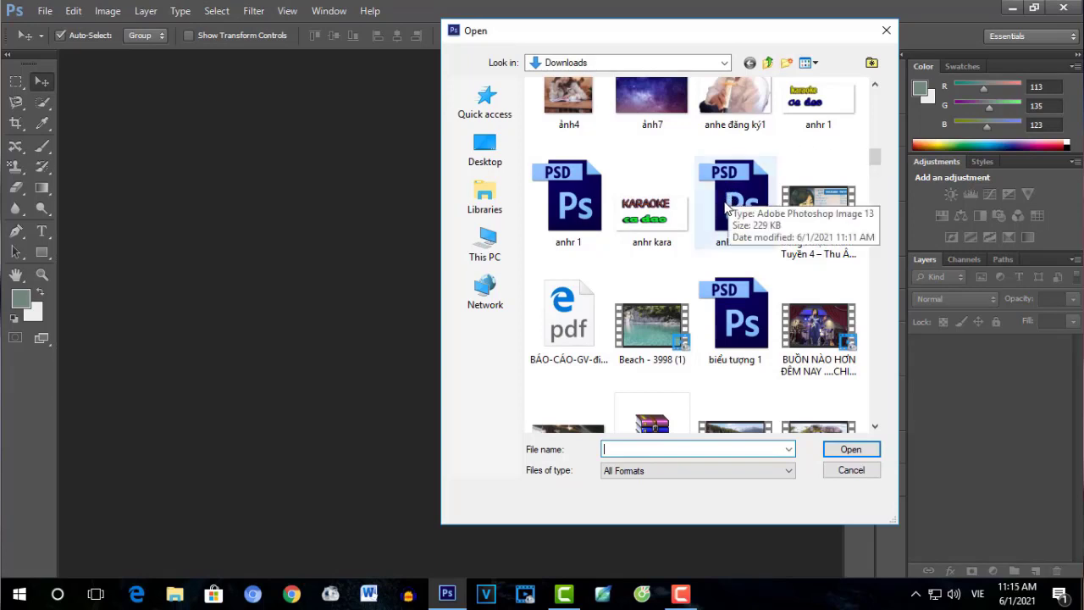
click(726, 208)
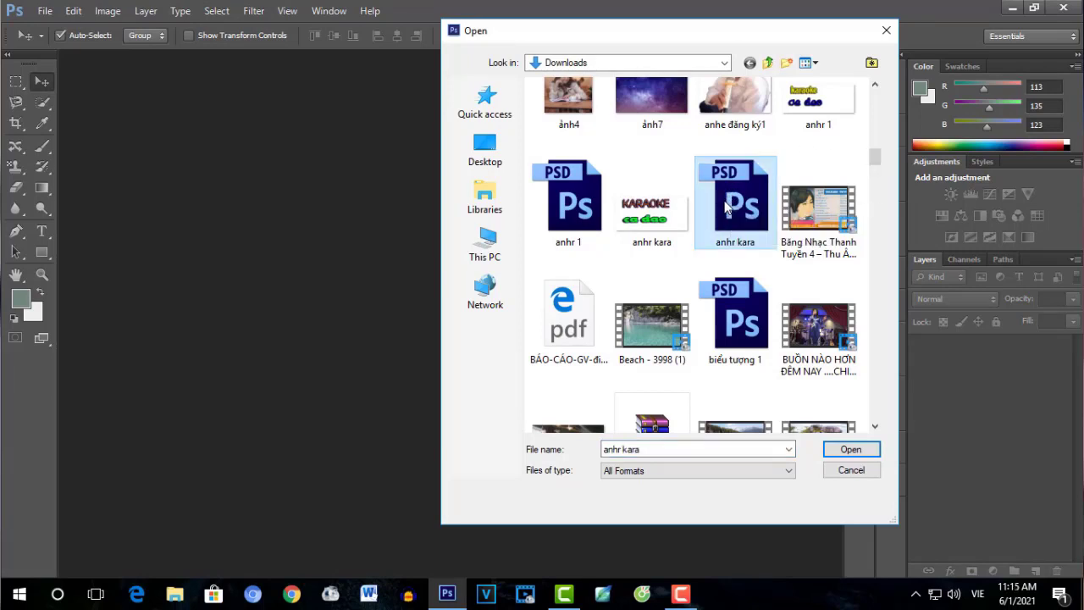
click(846, 450)
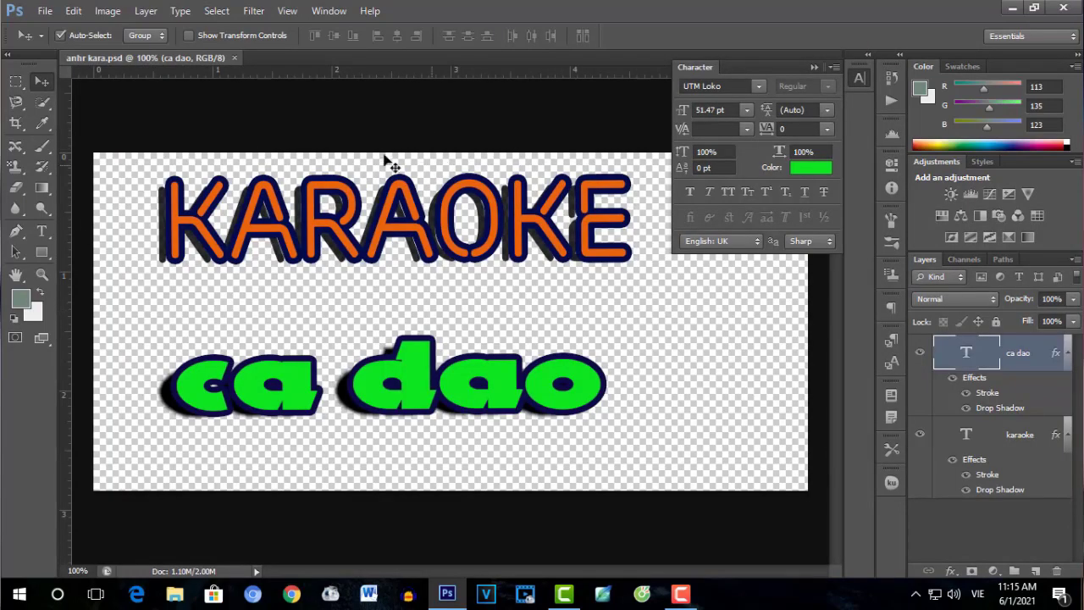
Nudge KARAOKE slightly lower and move 'ca dao' right and up to sit just beneath it
drag(357, 236, 342, 229)
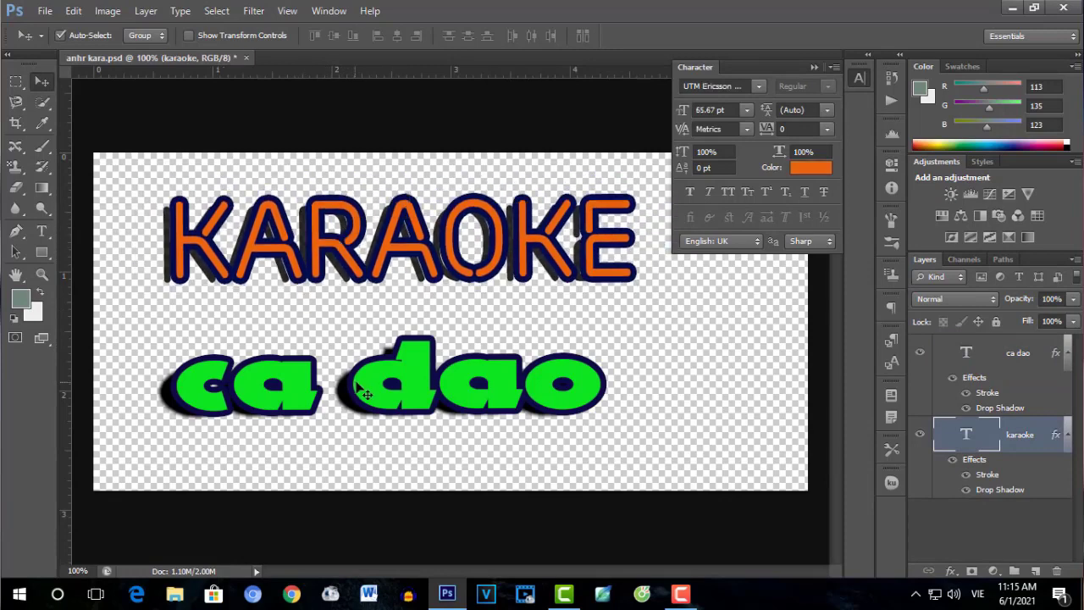
drag(362, 394, 378, 387)
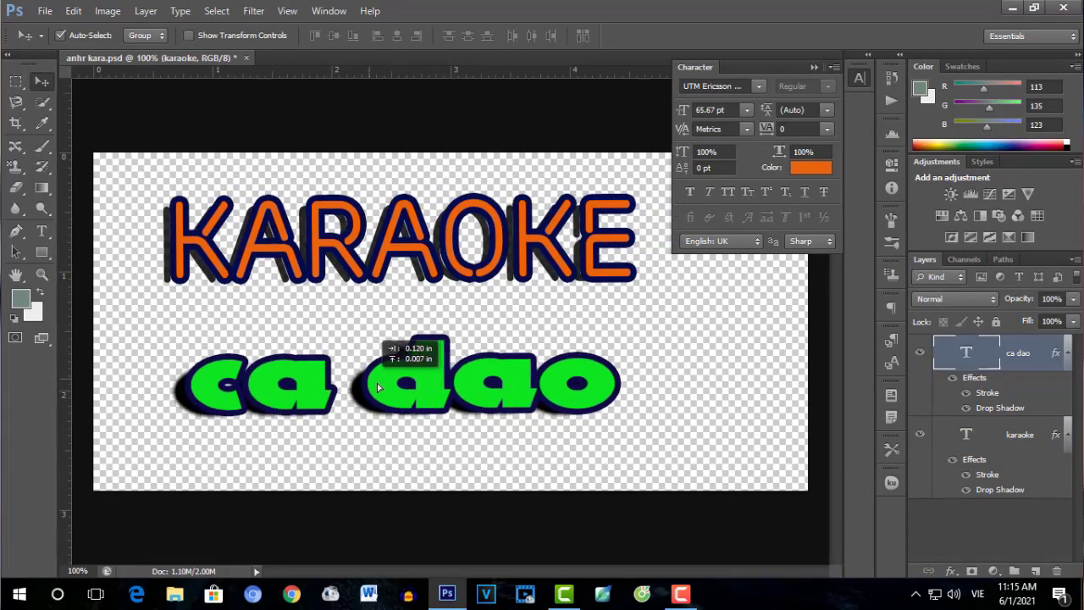
drag(378, 388, 372, 358)
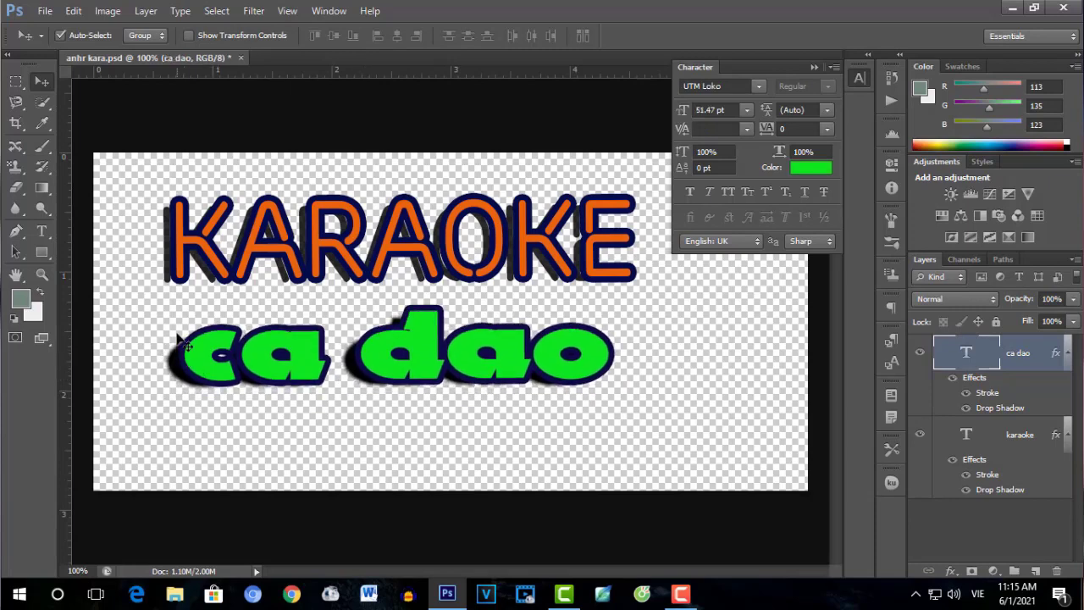